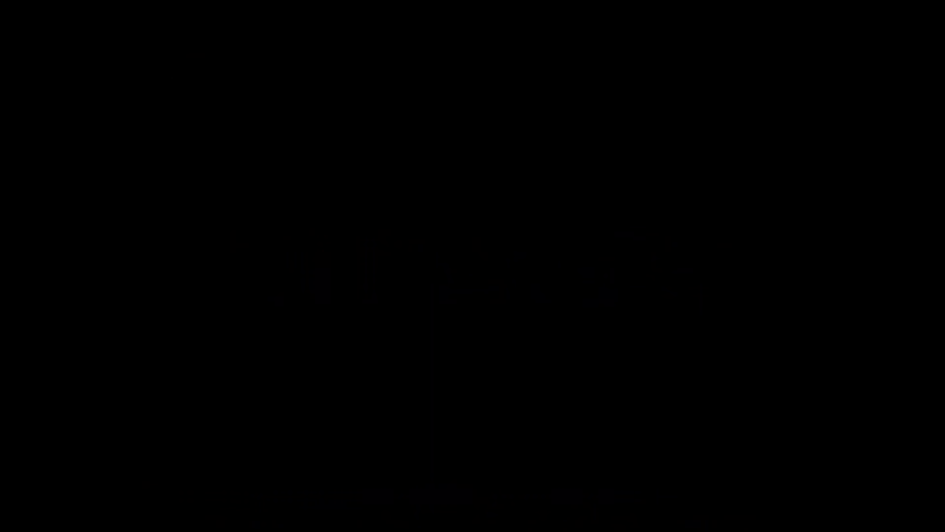
Boot the virtual machine from the CD-ROM drive to start the Windows installer.
key(Down)
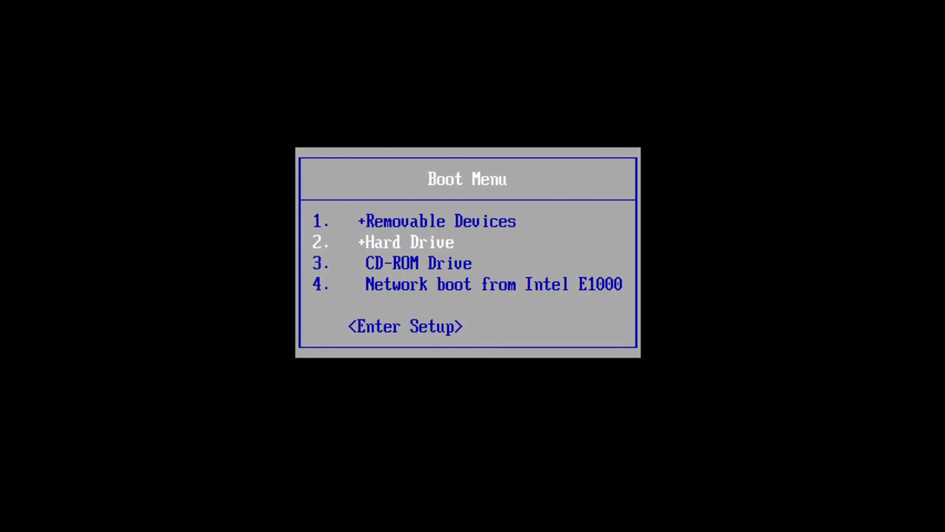
key(Down)
key(Return)
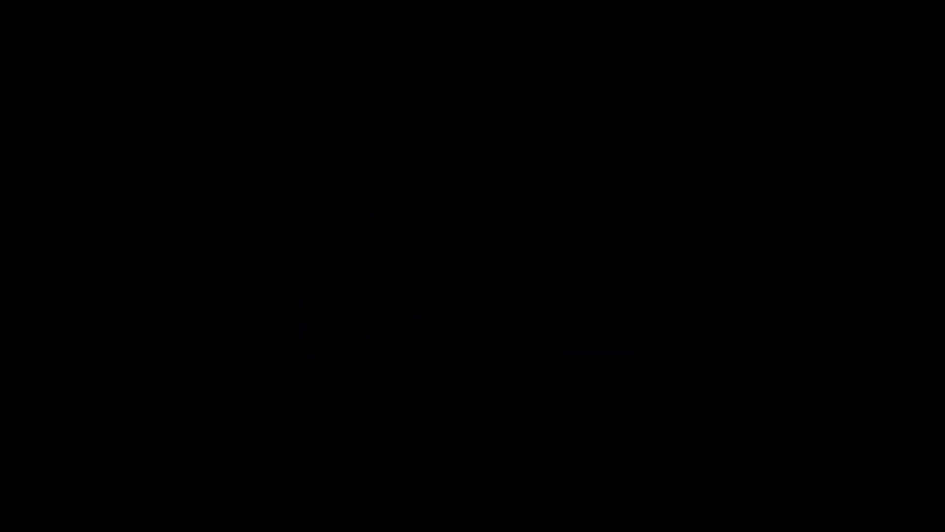
key(Return)
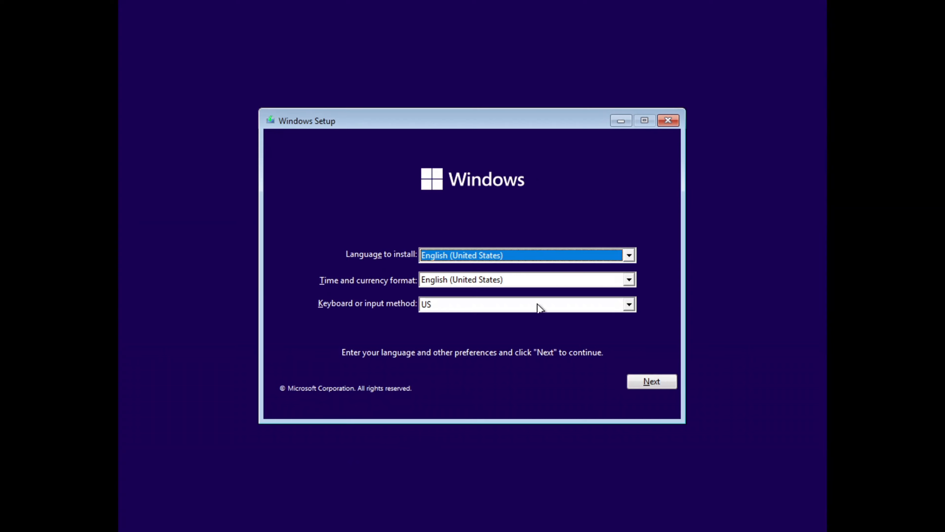
Try to install Windows 11 Pro with the default language settings and no product key, and quit the installation.
click(652, 382)
click(488, 267)
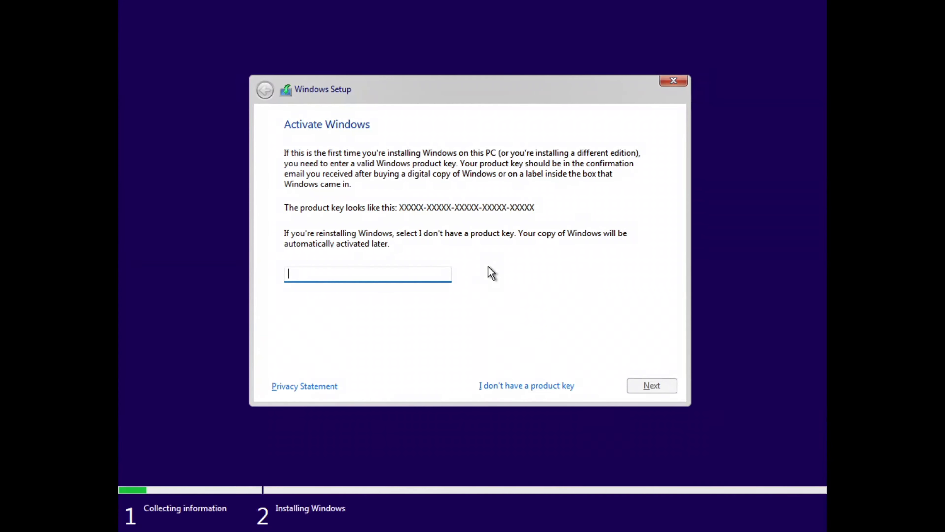
click(525, 385)
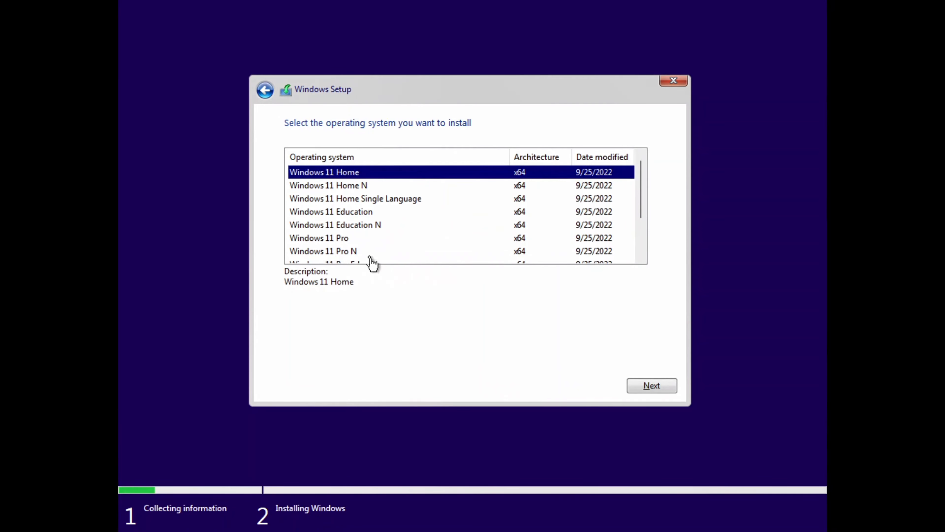
click(353, 240)
click(636, 386)
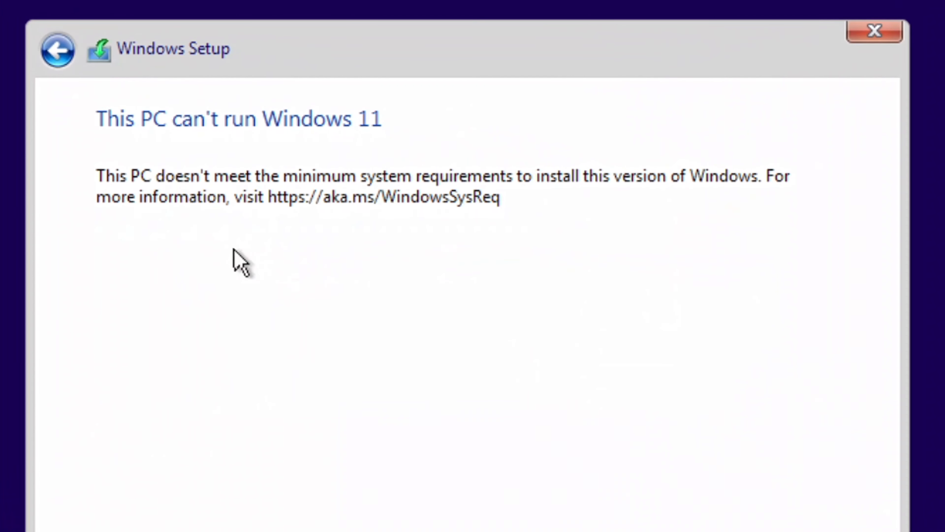
click(886, 37)
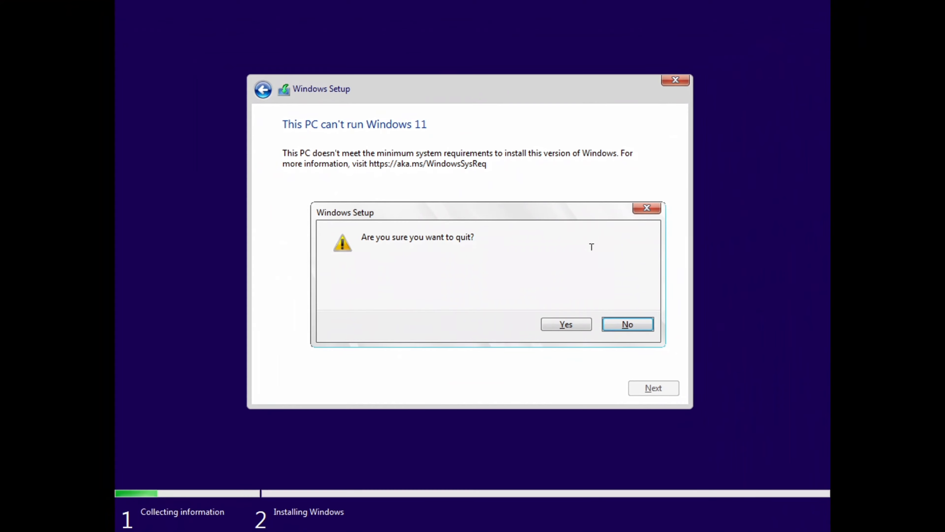
click(566, 324)
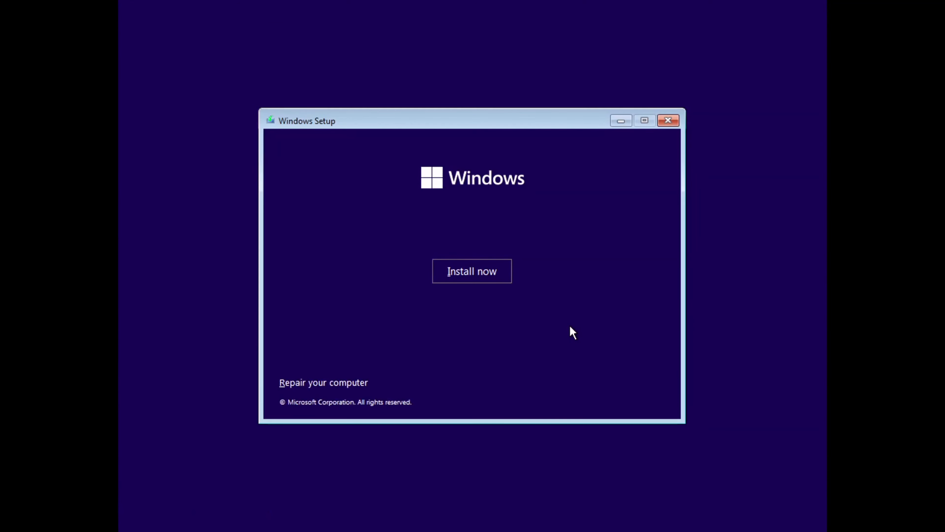
Launch regedit from a command prompt and go to the key HKEY_LOCAL_MACHINE\SYSTEM\Setup.
key(shift+F10)
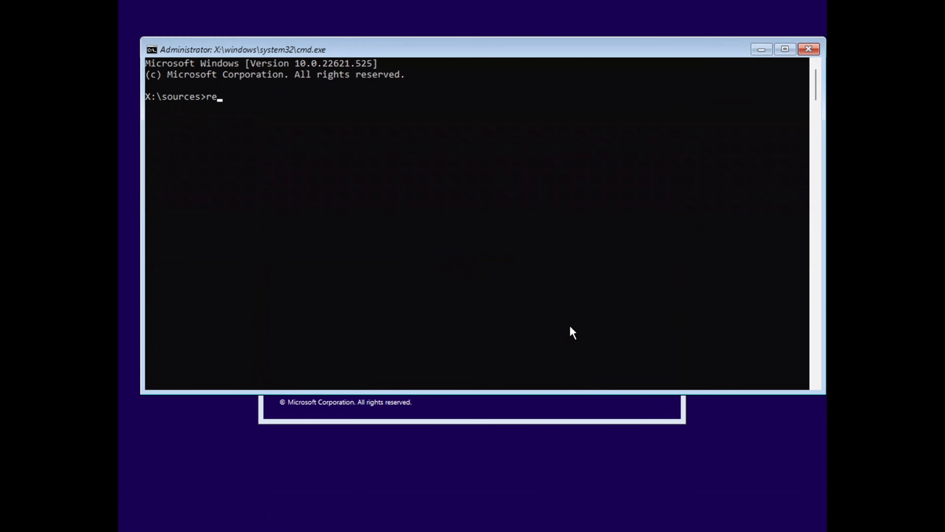
text(regedit)
key(Return)
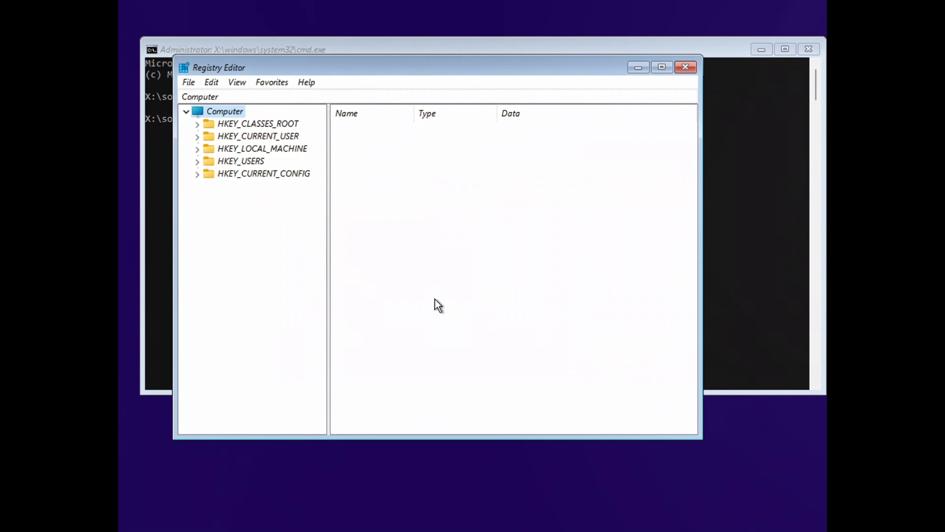
click(197, 149)
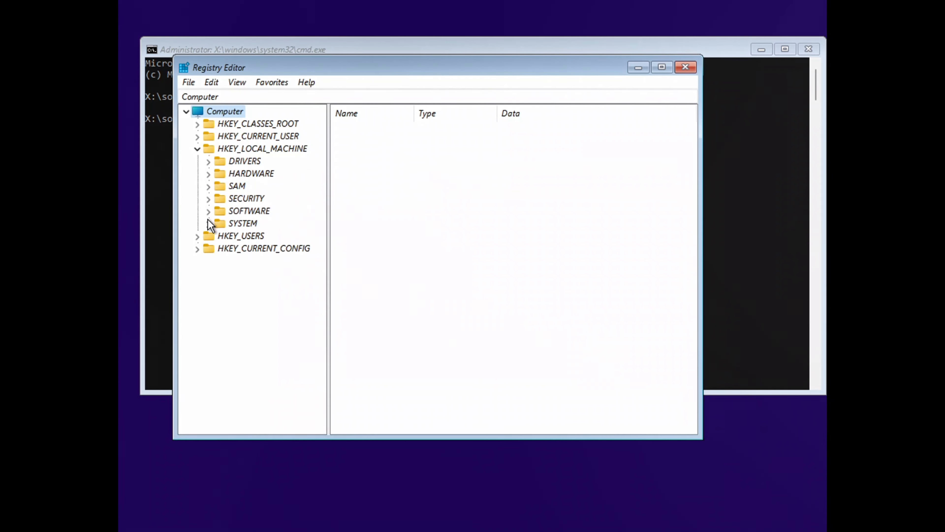
click(208, 223)
click(220, 348)
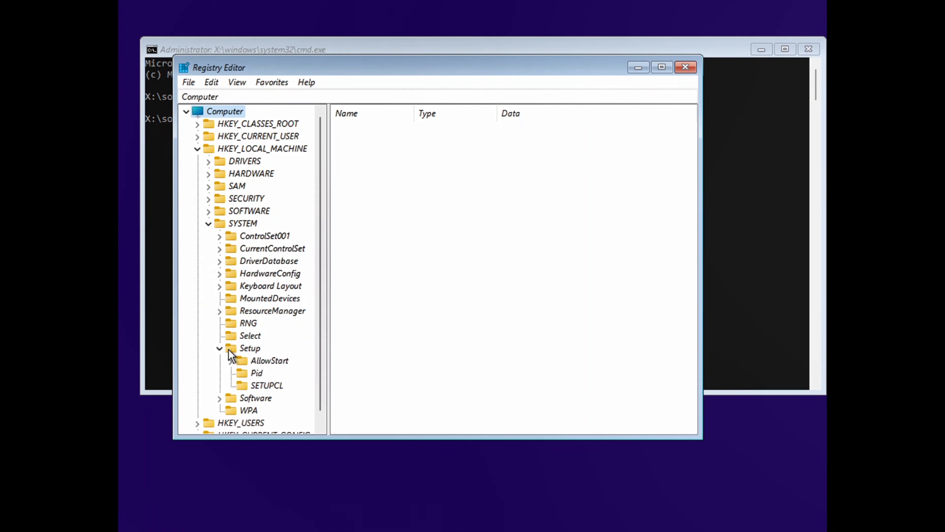
click(238, 349)
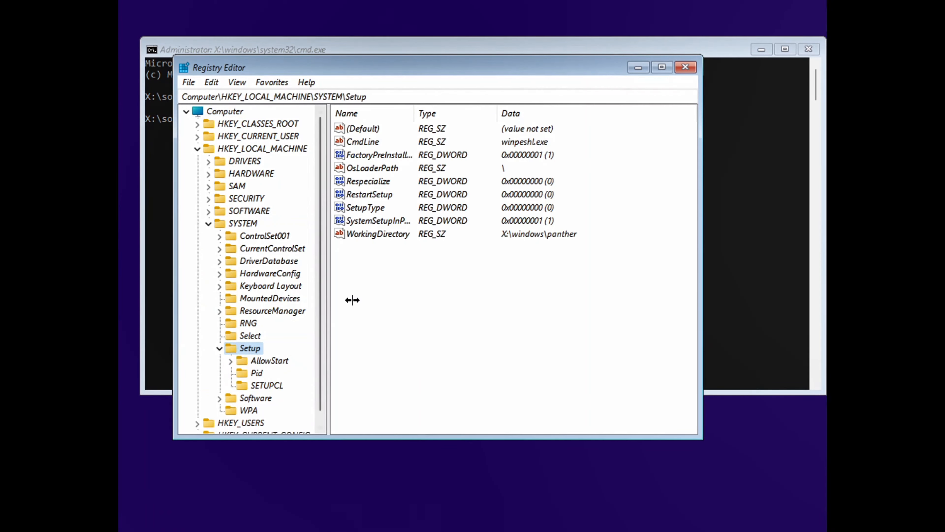
Create a new key named LabConfig under Setup.
right_click(394, 292)
mouse_move(424, 300)
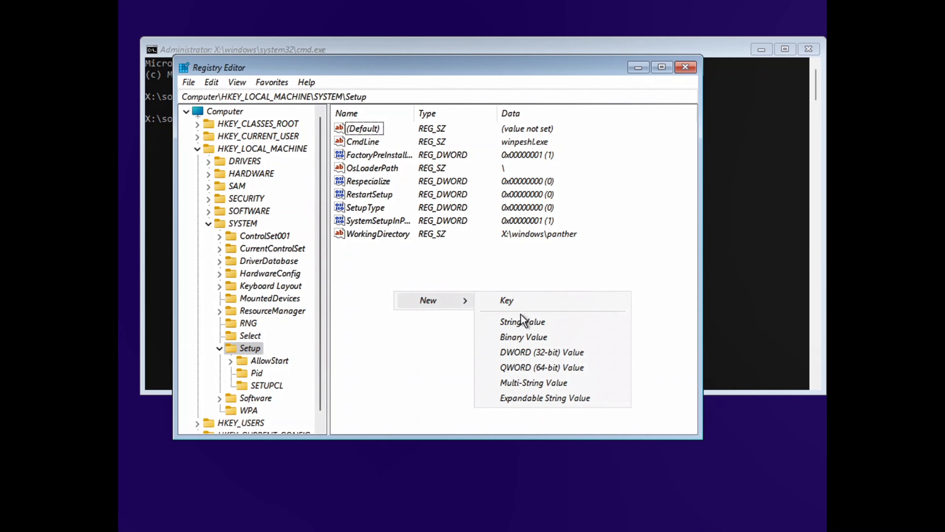
click(518, 302)
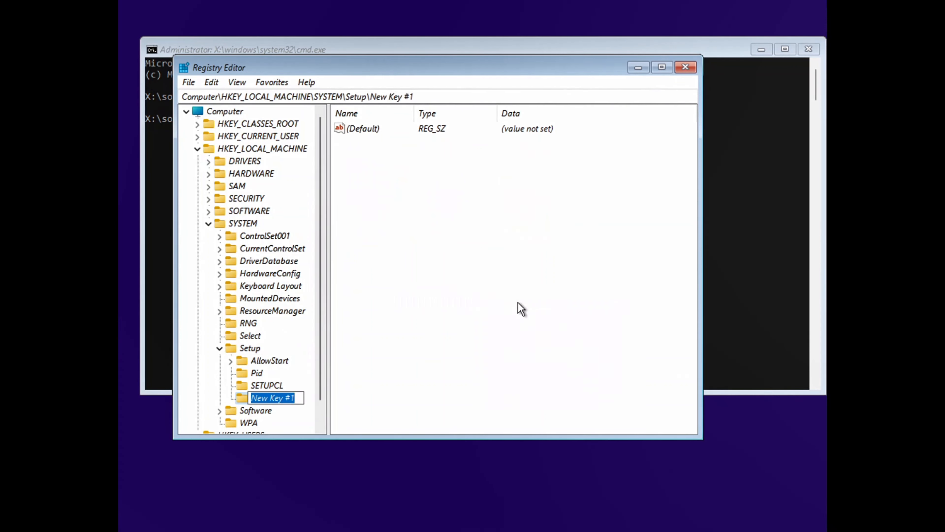
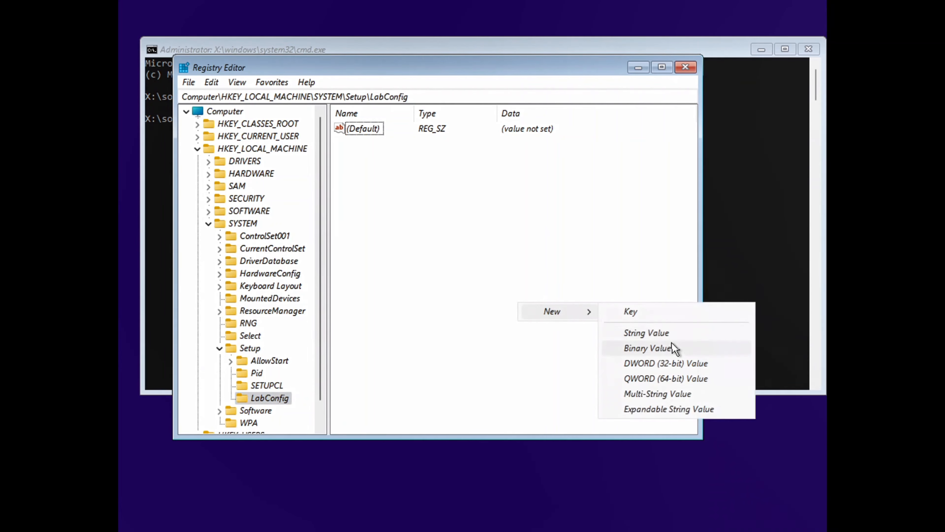
Add DWORD (32-bit) bypass values to LabConfig, including BypassTPMCheck and BypassSecureBoot, each set to 1, and close the registry editor and command prompt.
click(670, 364)
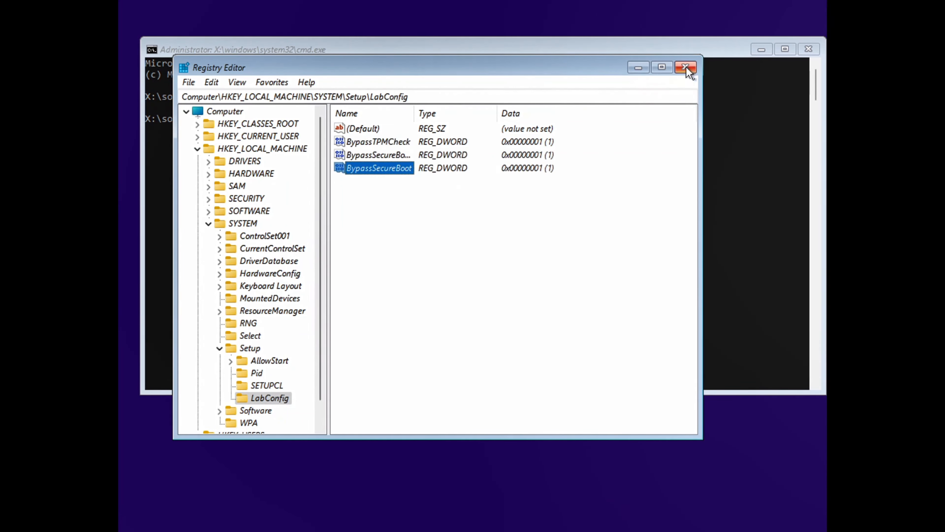
click(685, 67)
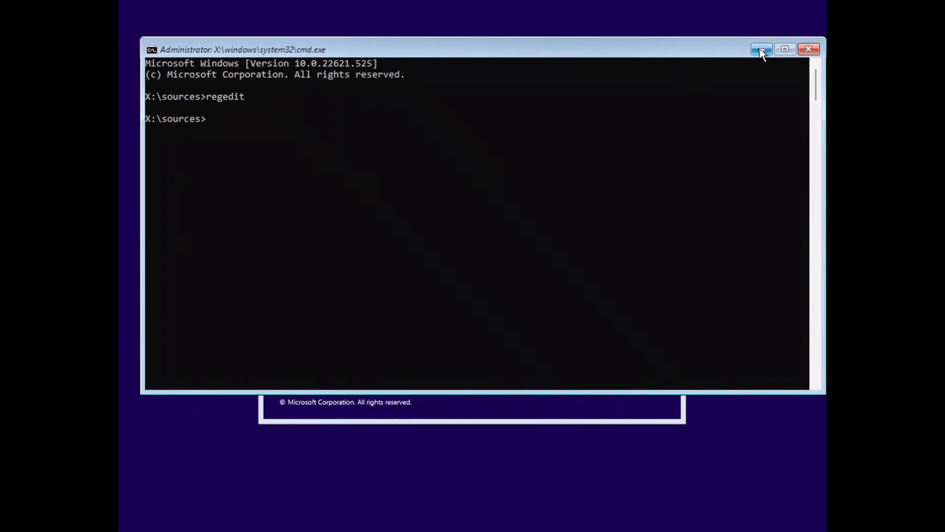
click(810, 49)
Restart the installation of Windows 11 Pro without a product key and accept the license terms.
key(Return)
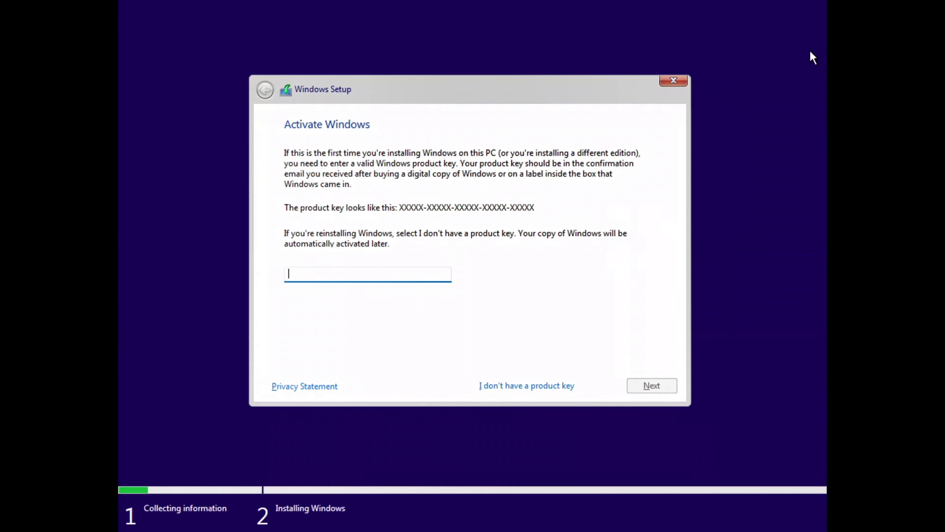
click(524, 385)
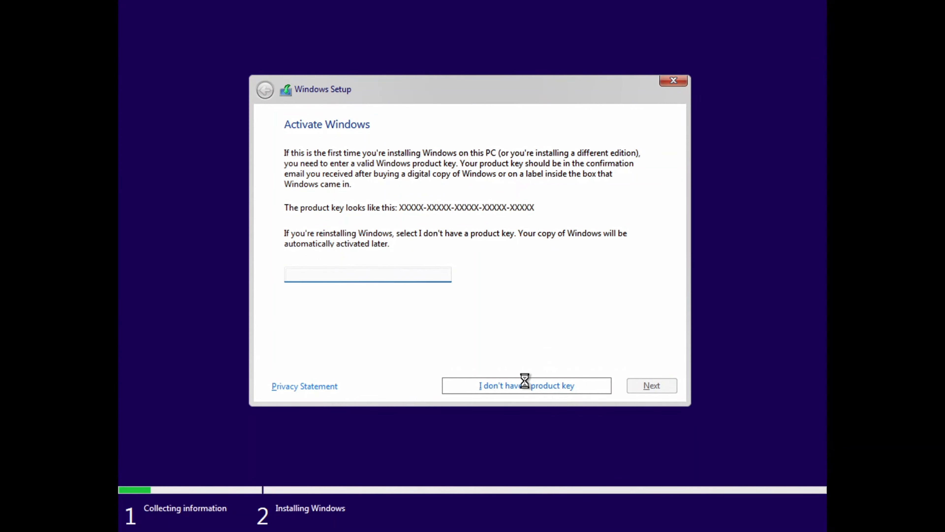
click(368, 240)
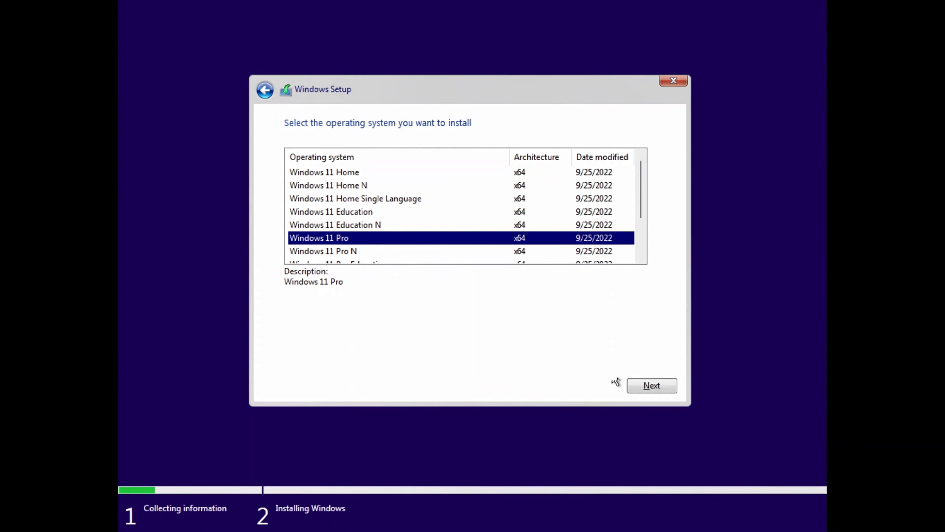
click(647, 388)
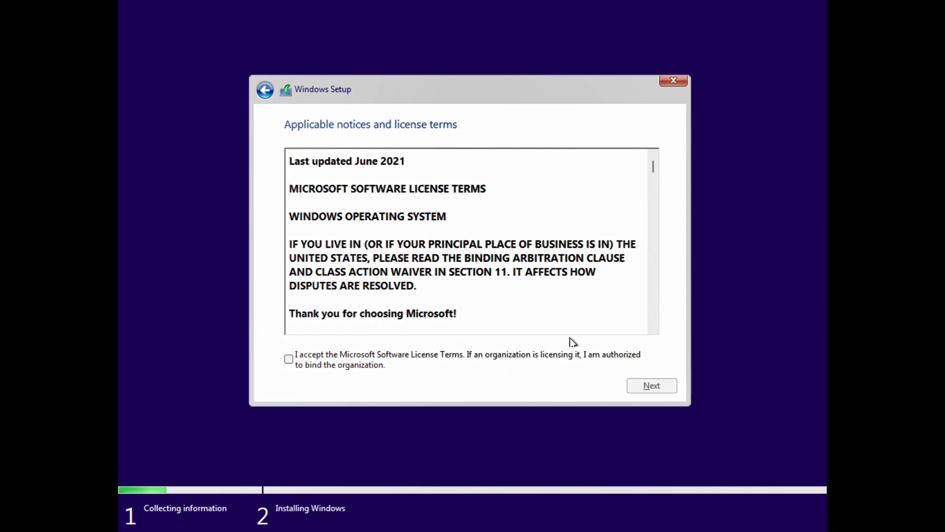
click(371, 365)
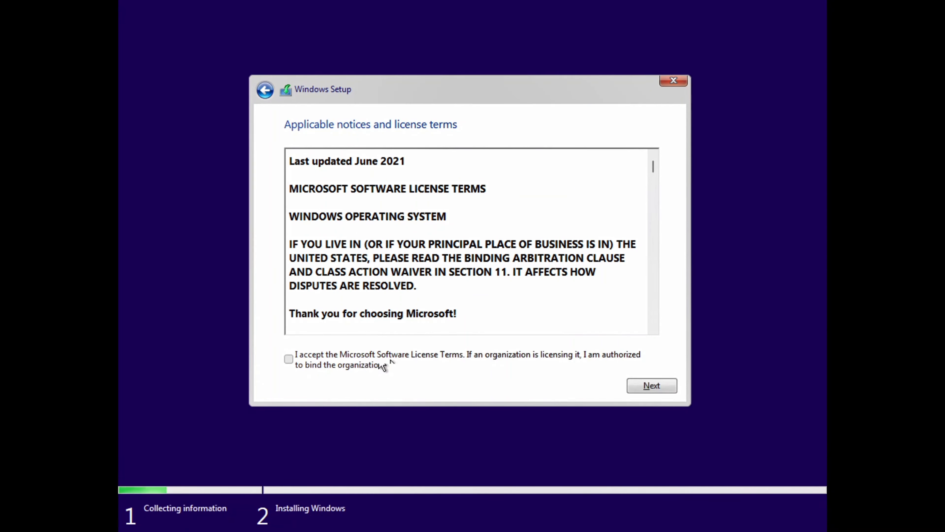
click(654, 386)
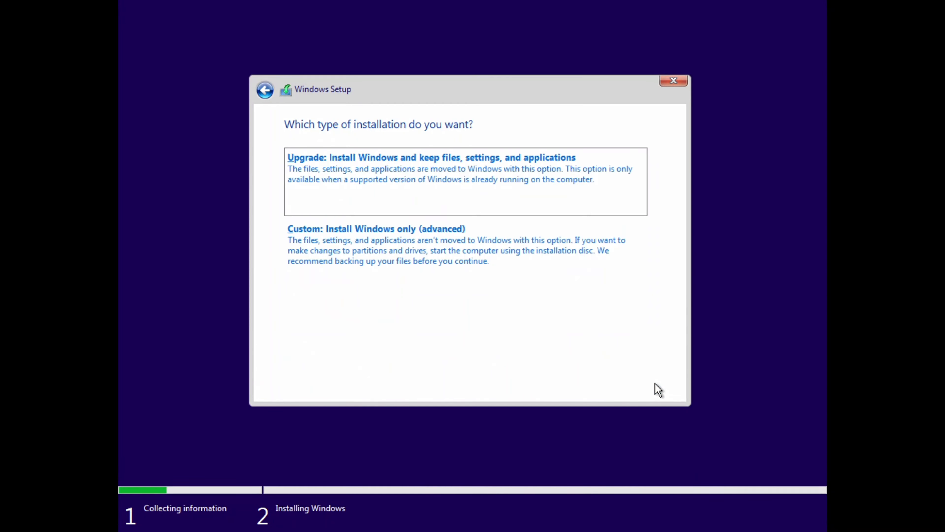
Try the Upgrade installation type, return, and choose Custom: Install Windows only (advanced) instead.
click(419, 194)
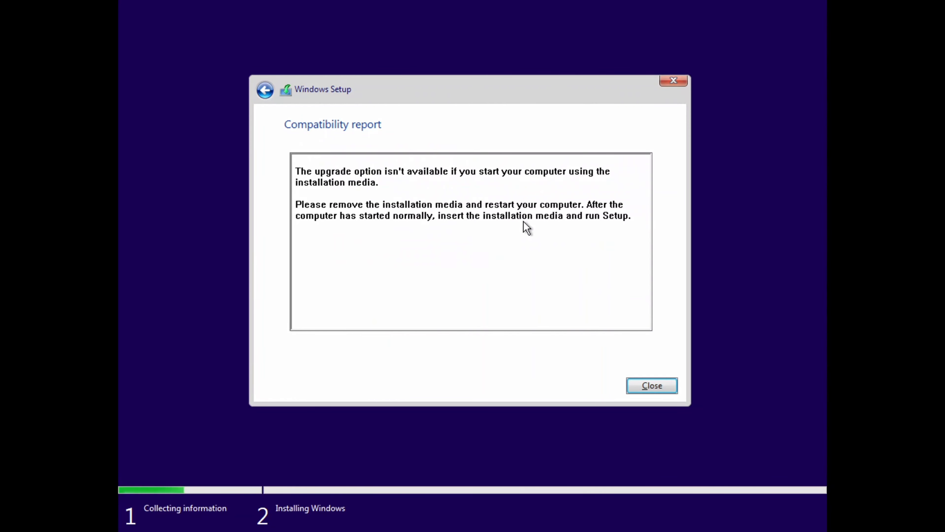
click(265, 89)
click(432, 251)
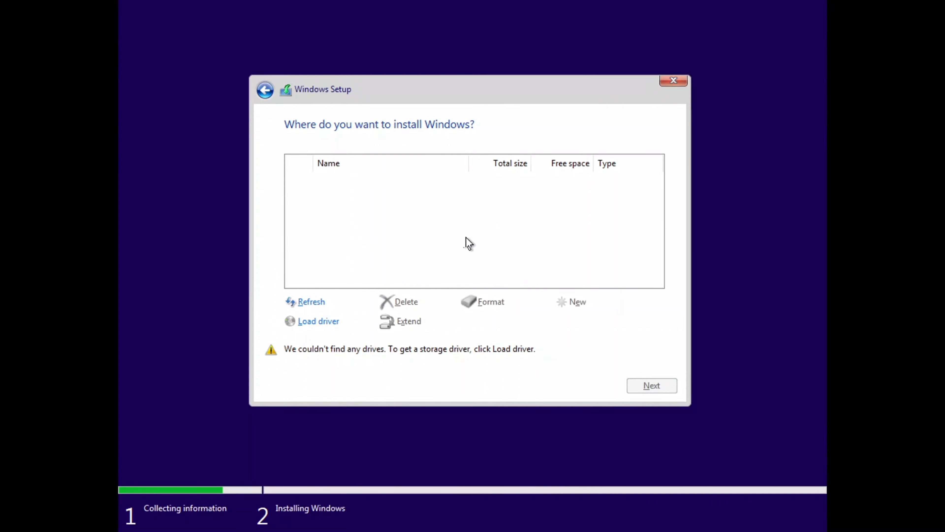
Quit the Windows installation and power off the virtual machine.
click(664, 84)
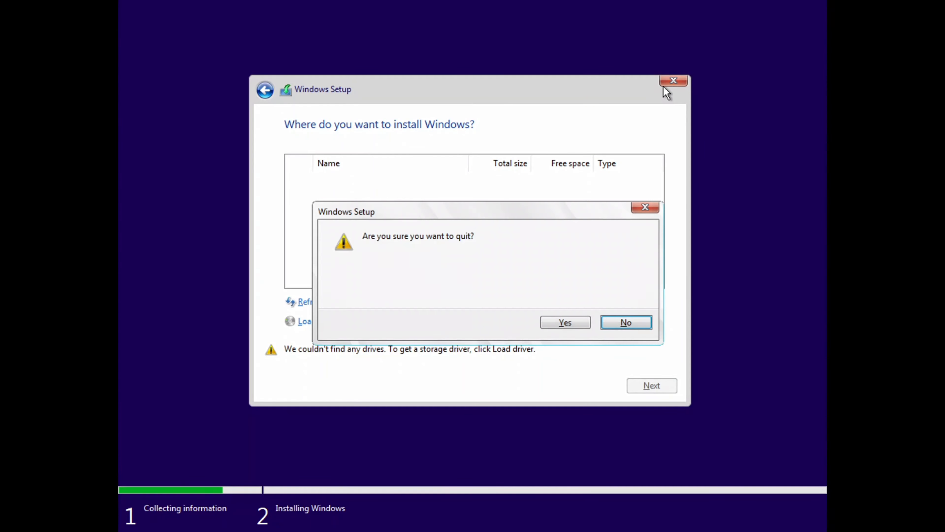
click(555, 322)
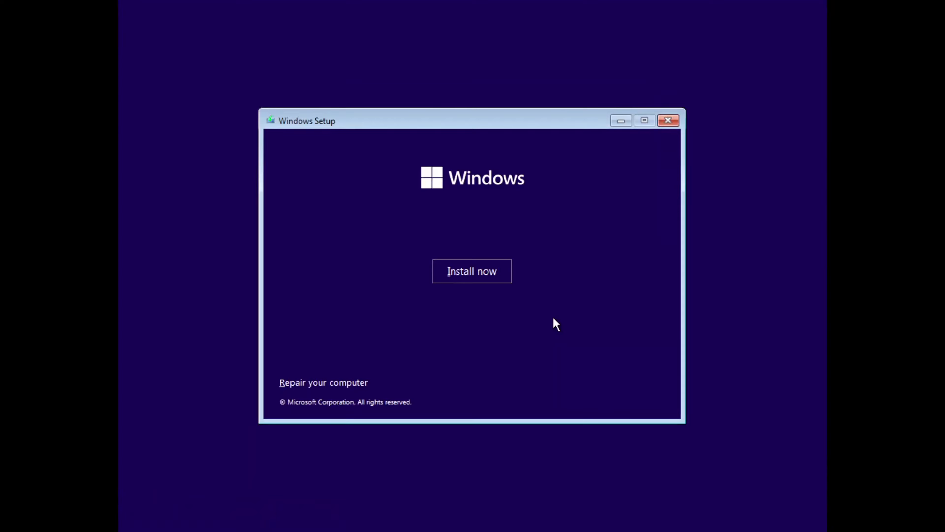
key(ctrl+alt)
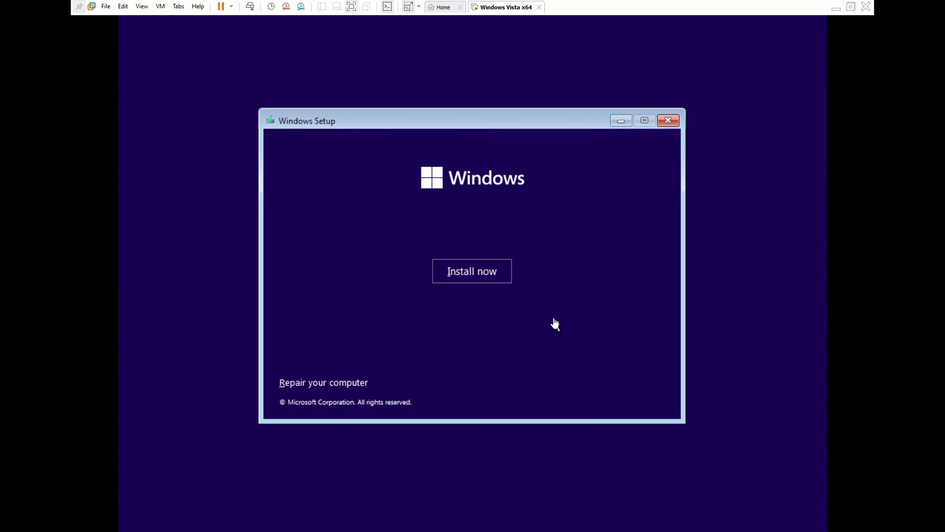
click(232, 7)
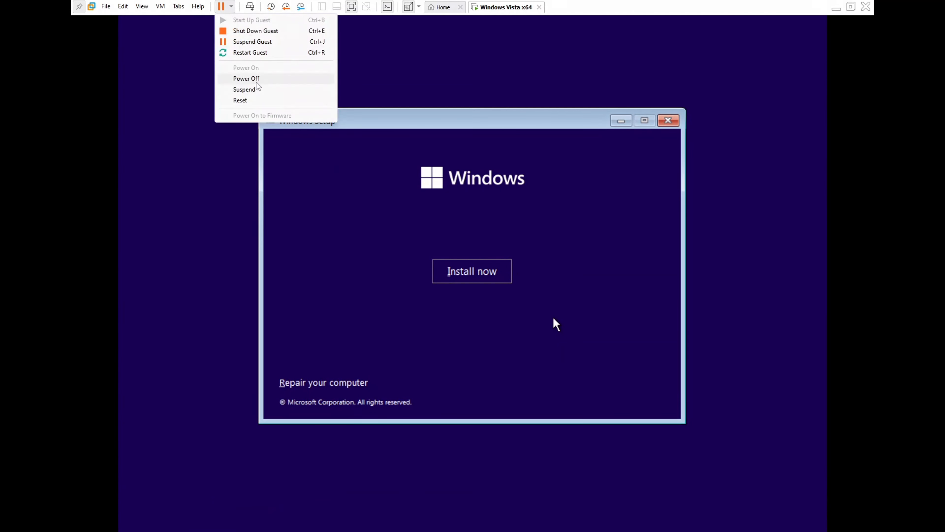
click(242, 76)
click(498, 303)
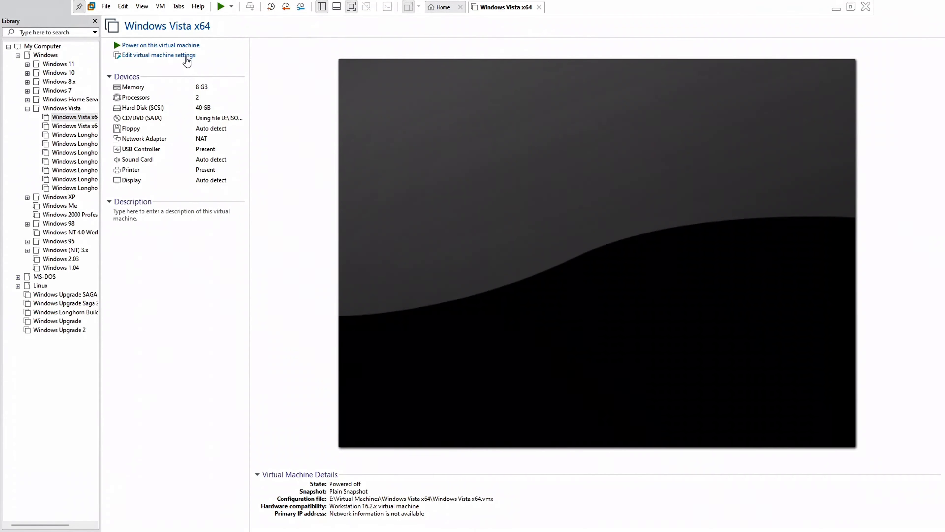
Change the virtual machine's guest operating system version to Windows 10 in its settings.
click(184, 56)
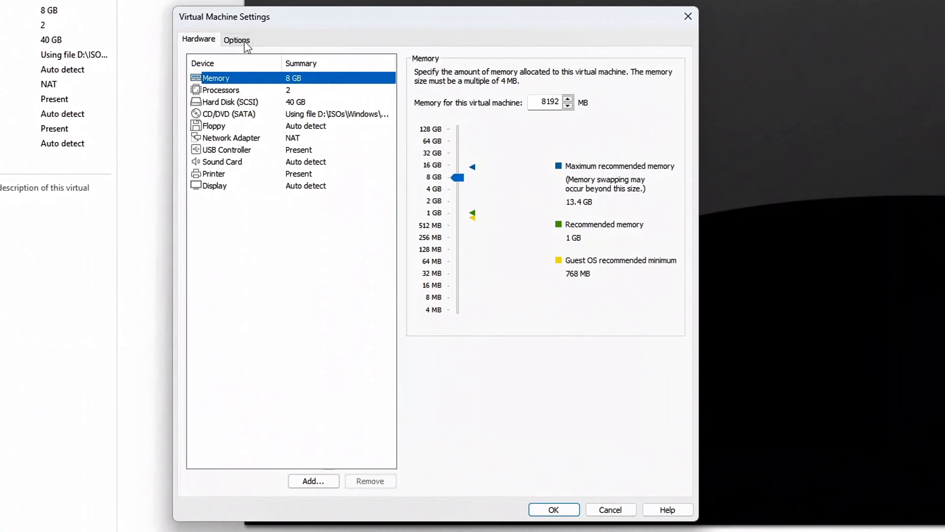
click(333, 107)
click(556, 188)
scroll(561, 208, up, 1)
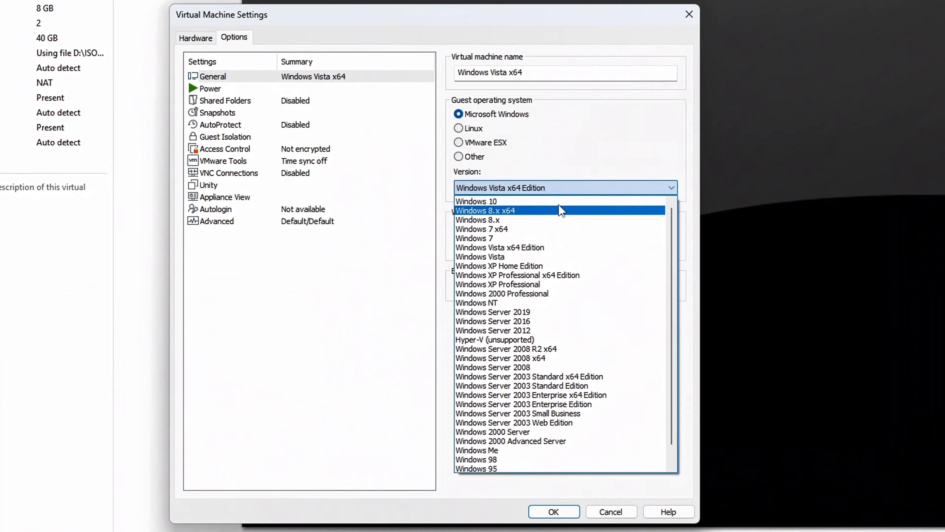
click(560, 203)
Add a new 60 GB NVMe virtual hard disk stored as Windows Vista x64-1.vmdk and save the virtual machine settings.
click(212, 36)
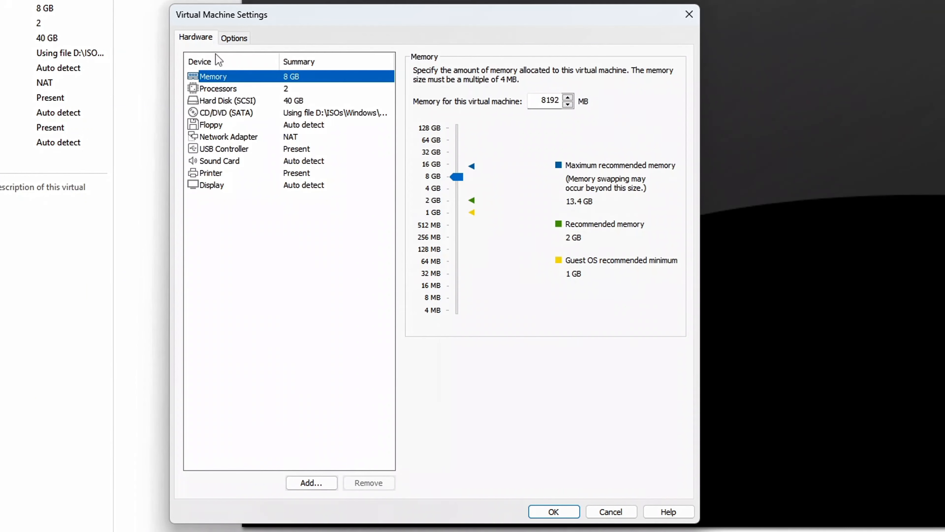
click(317, 483)
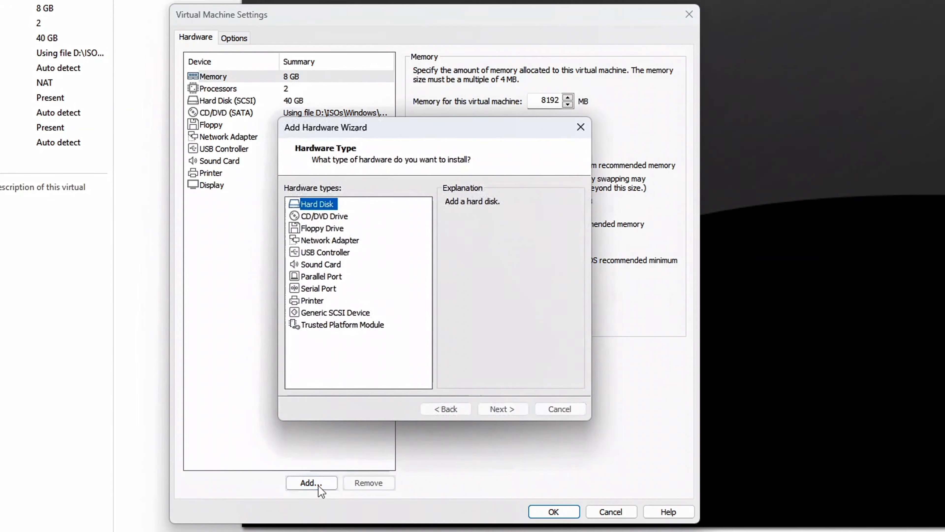
key(Return)
click(493, 406)
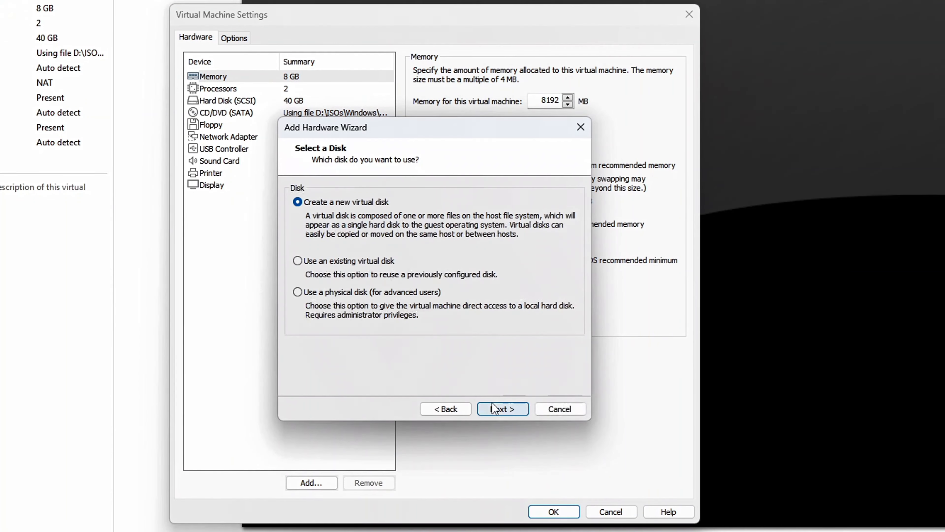
click(493, 406)
click(493, 406)
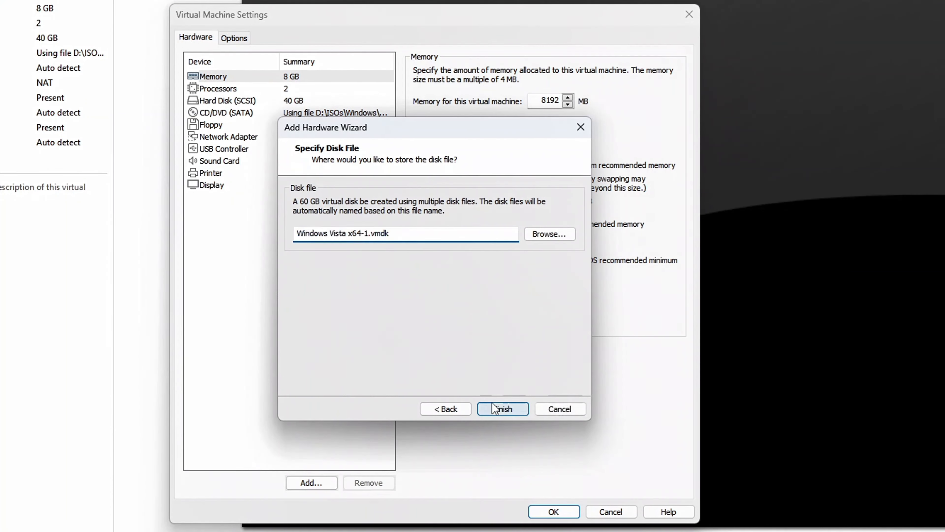
click(496, 408)
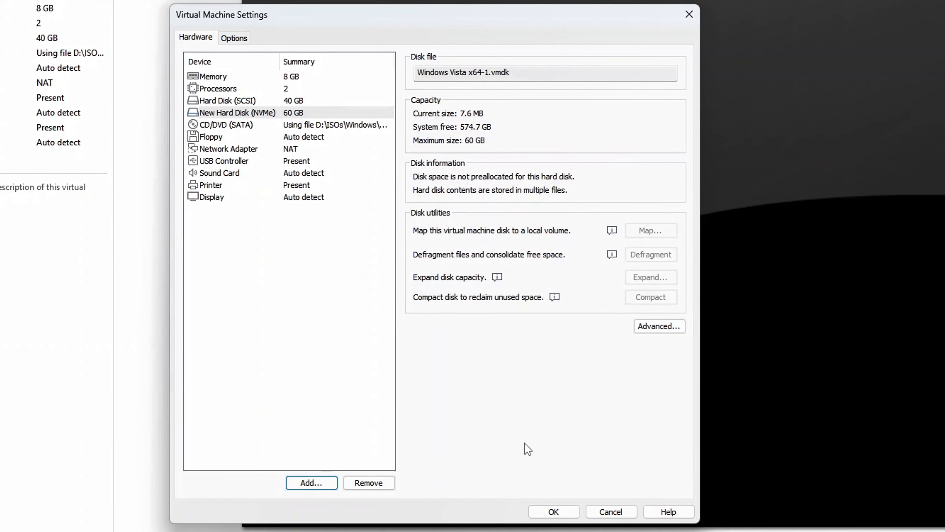
click(572, 512)
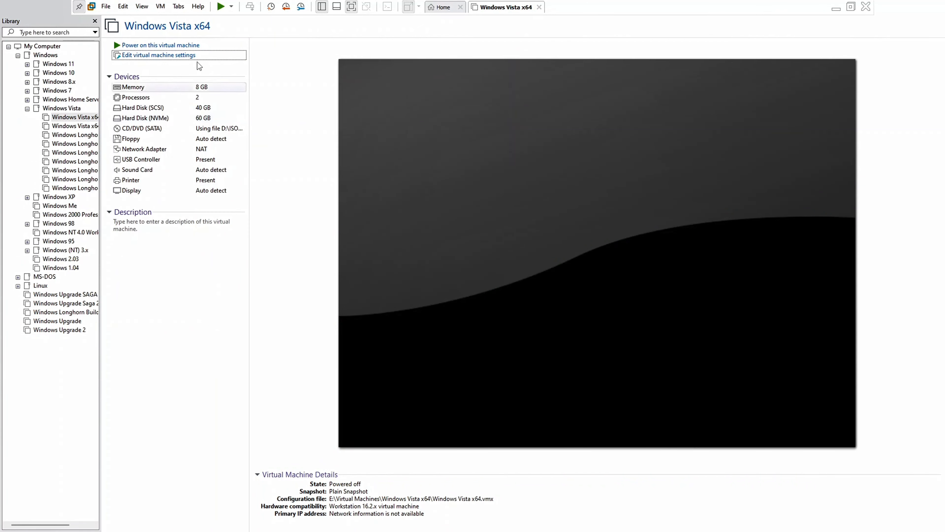
Power on the Windows Vista x64 virtual machine and display it in Exclusive Mode.
click(221, 7)
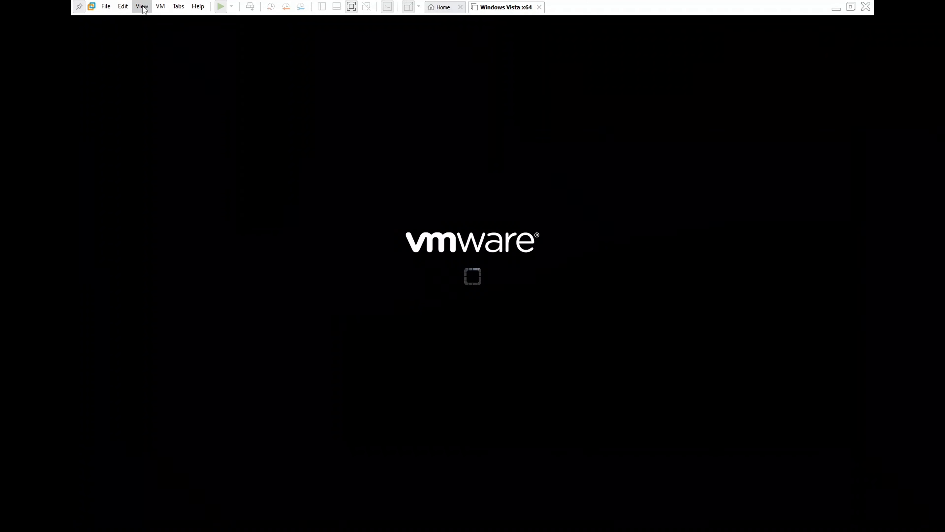
click(144, 10)
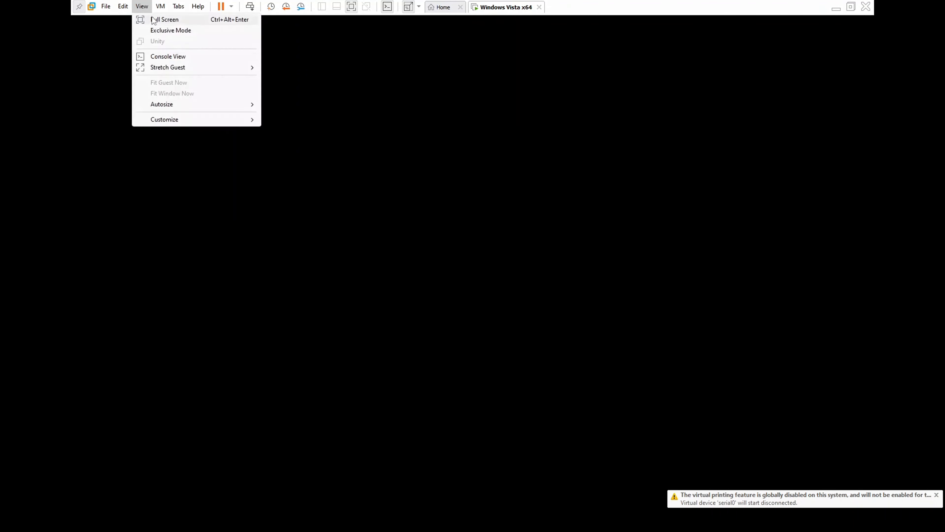
click(167, 32)
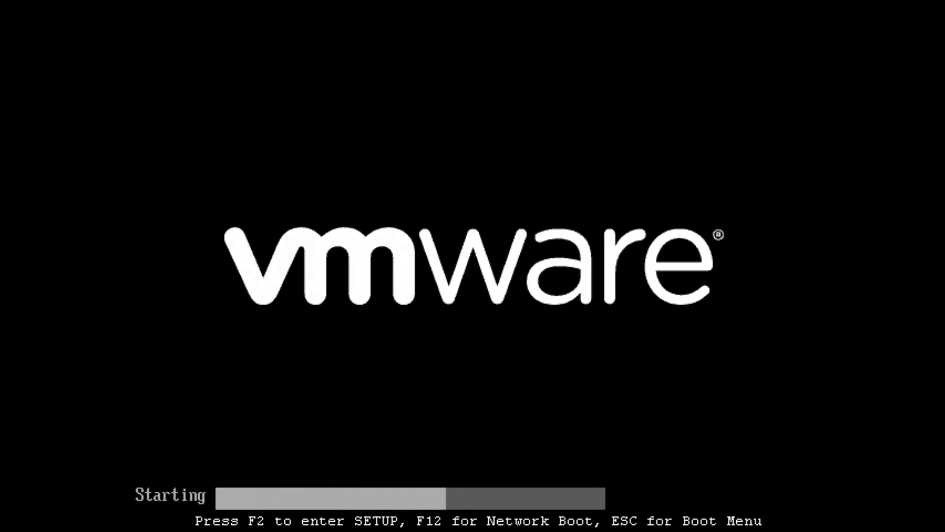
Boot the virtual machine from its CD-ROM drive using the boot menu.
key(Escape)
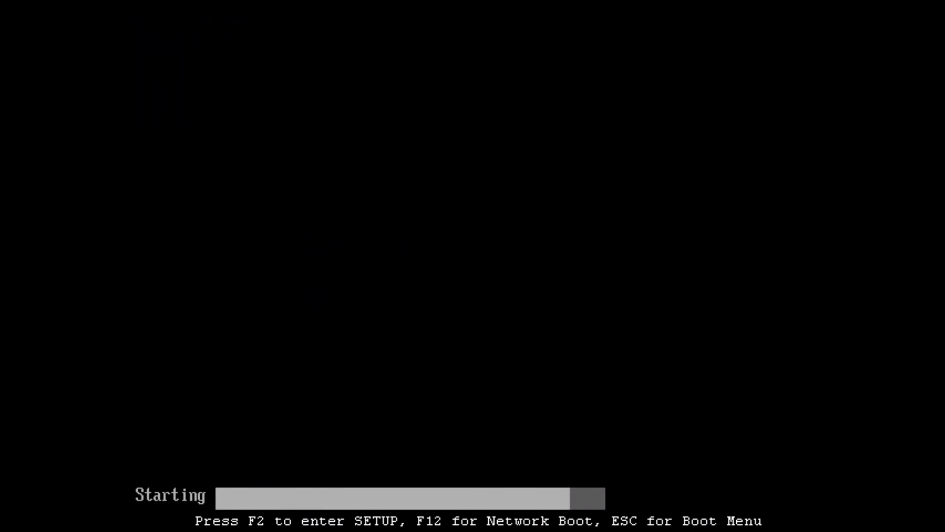
key(Down)
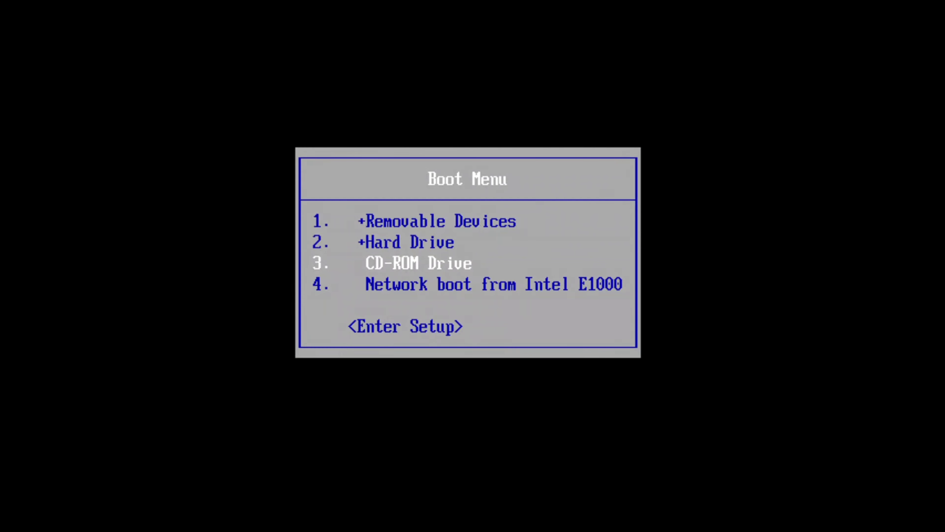
key(Return)
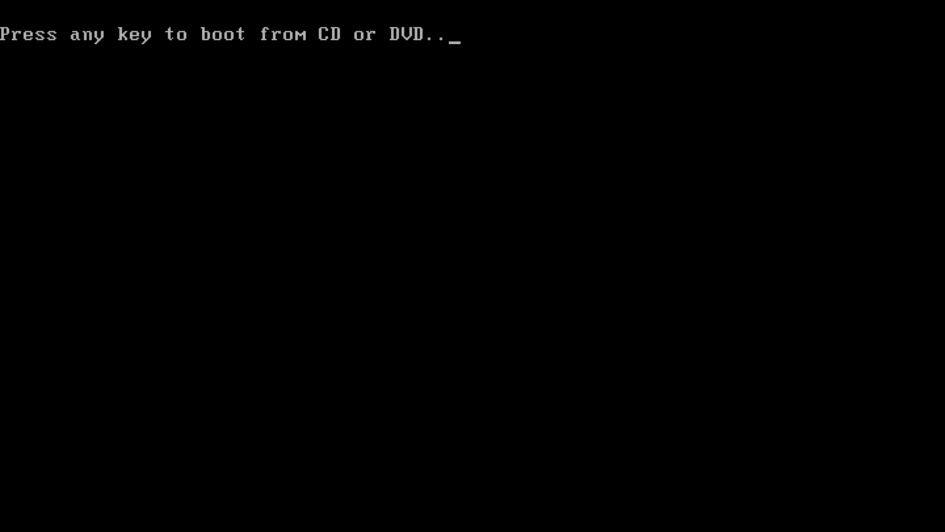
key(Return)
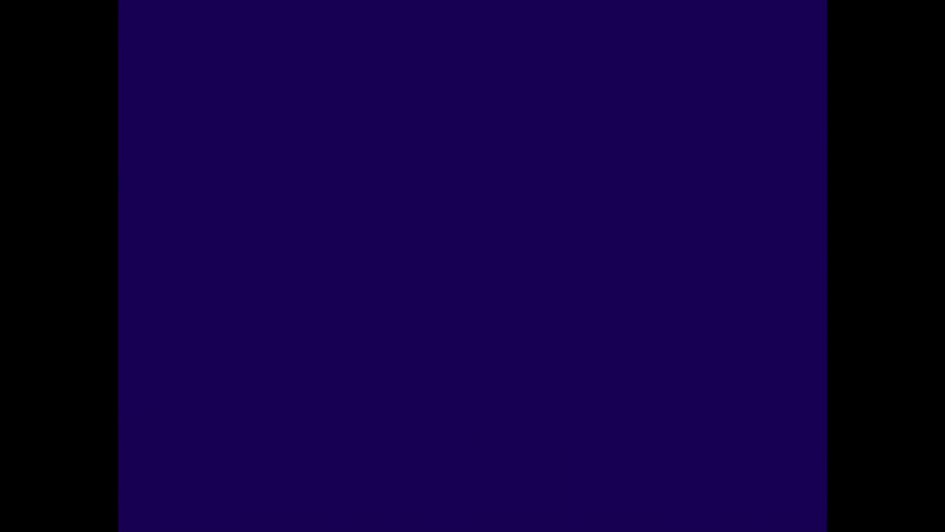
Open Registry Editor with regedit and add a BypassTPMCheck DWORD set to 1 under HKEY_LOCAL_MACHINE\SYSTEM\Setup\LabConfig.
key(shift+F10)
text(regedit)
key(Return)
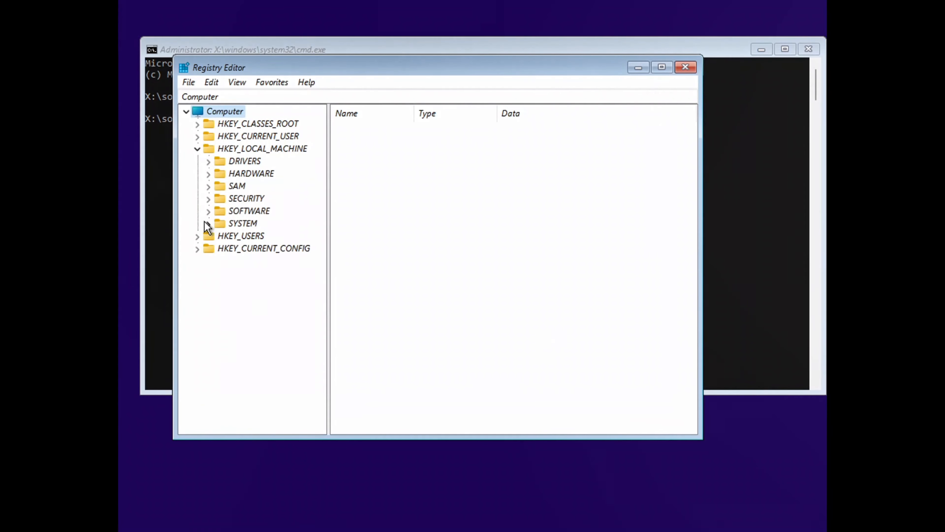
right_click(378, 271)
click(563, 313)
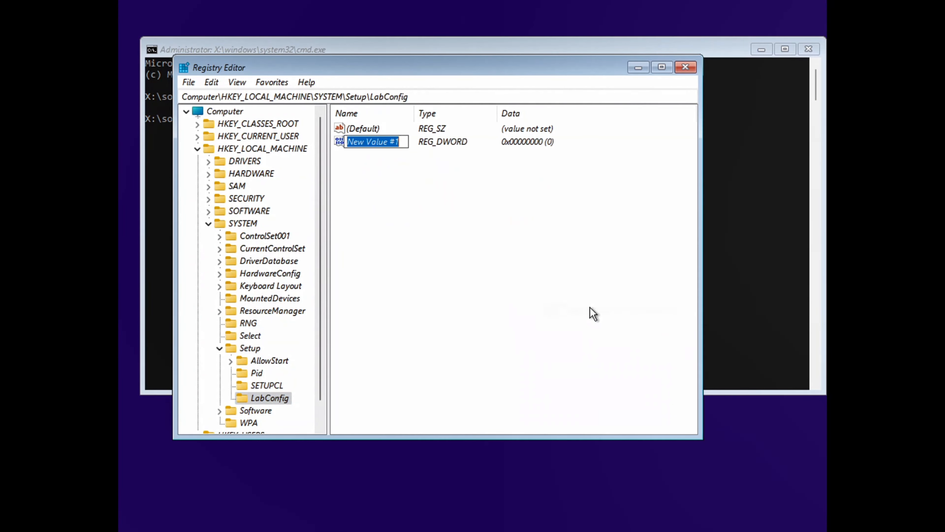
text(BypassTPMCheck)
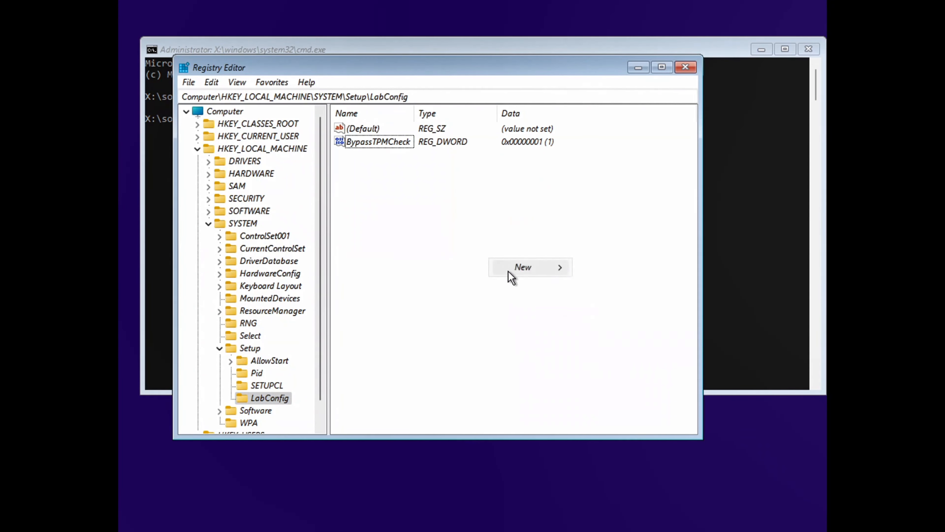
Add the BypassSecureBoot DWORD values to the LabConfig key and set them to 1.
click(609, 316)
text(BypassSecureBoot)
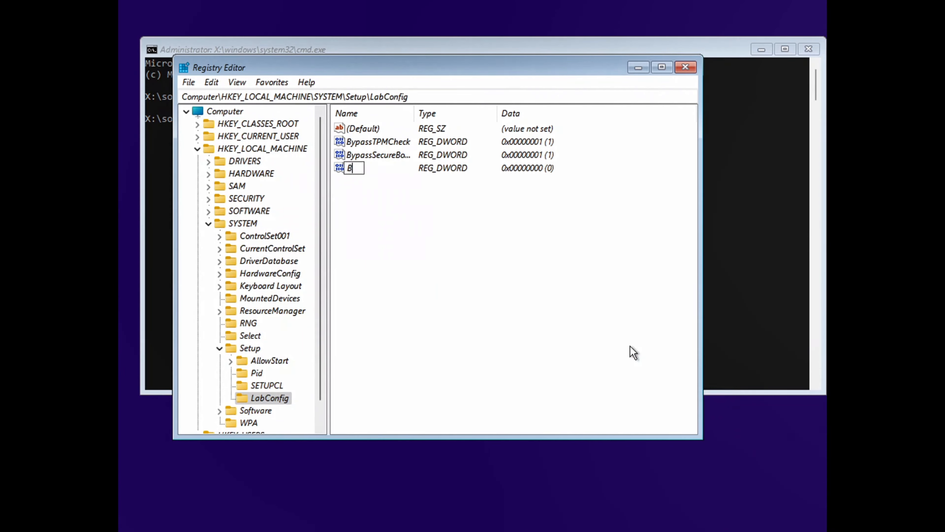
text(BypassSecureBoot)
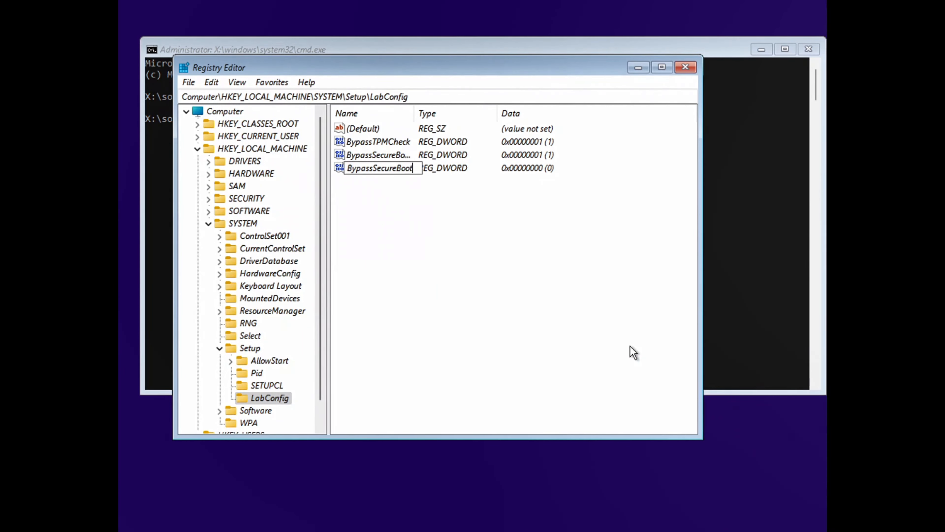
key(Return)
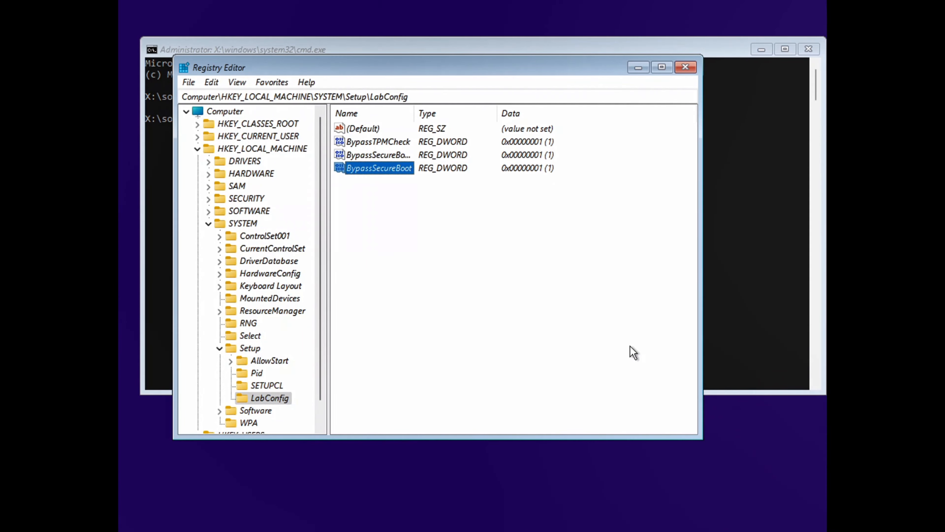
right_click(383, 154)
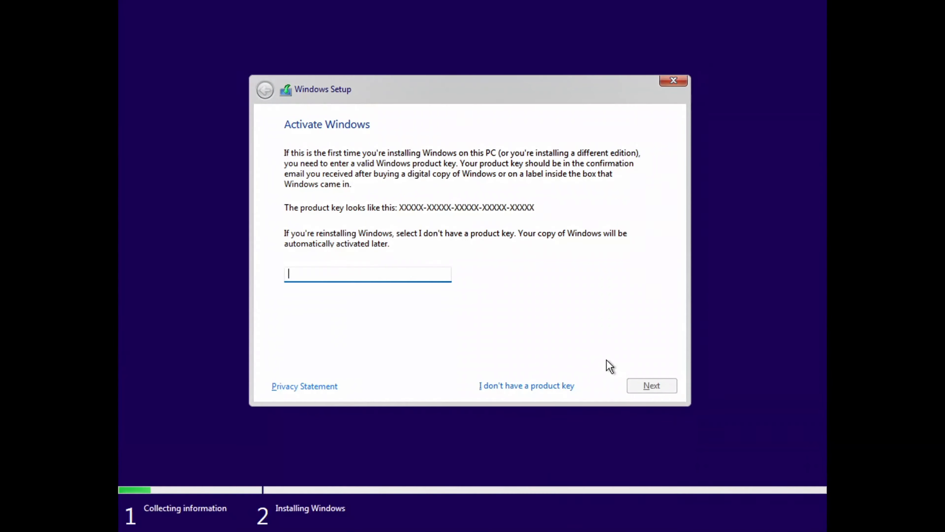
Choose Windows 11 Pro without a product key and try installing it on Drive 0's unallocated space.
click(555, 386)
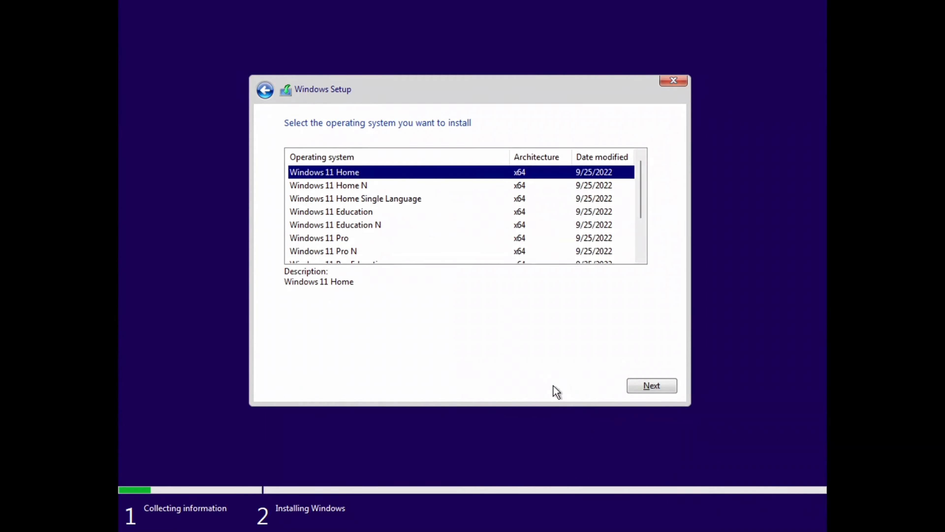
click(337, 239)
click(650, 385)
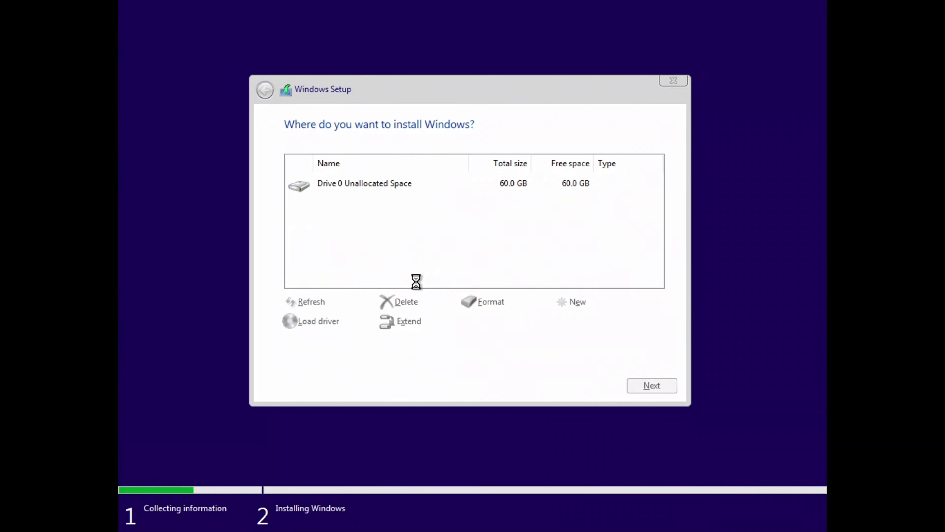
click(386, 186)
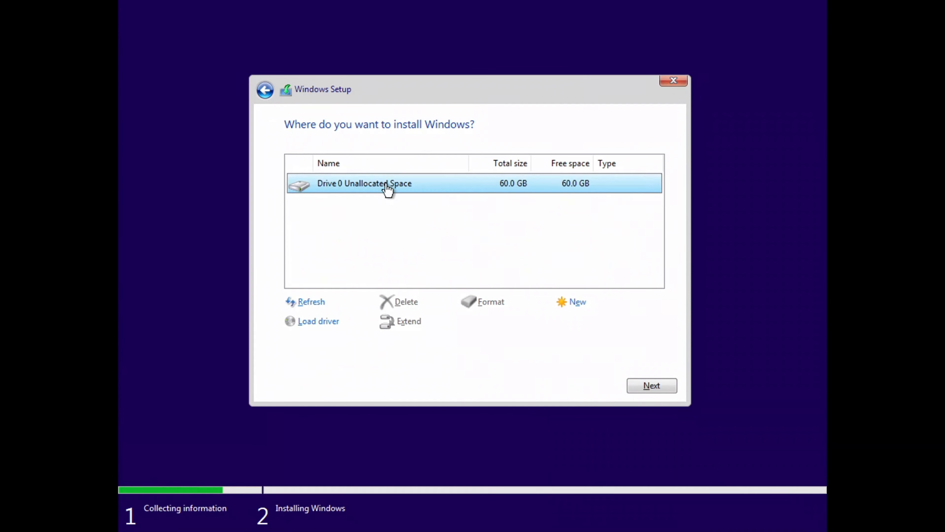
click(673, 386)
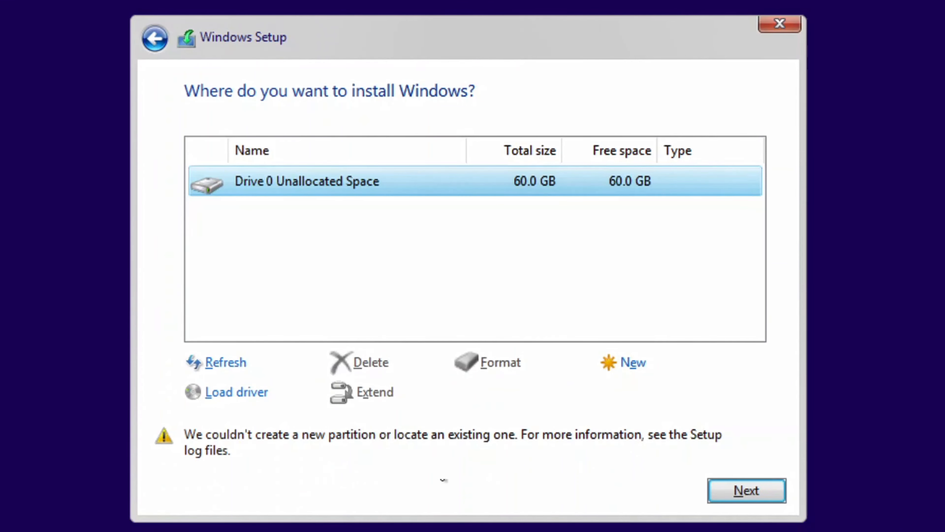
Create a partition from all of Drive 0's unallocated space and try installing Windows on it.
click(632, 372)
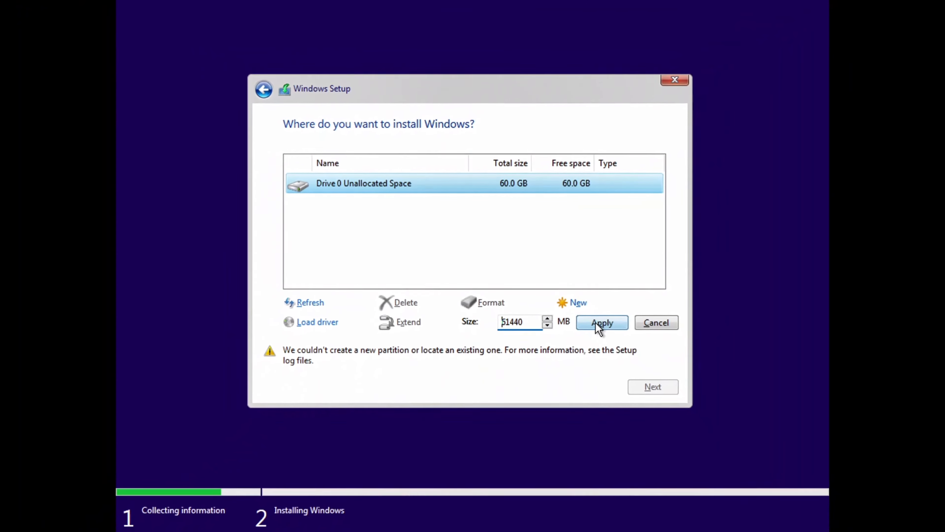
click(668, 393)
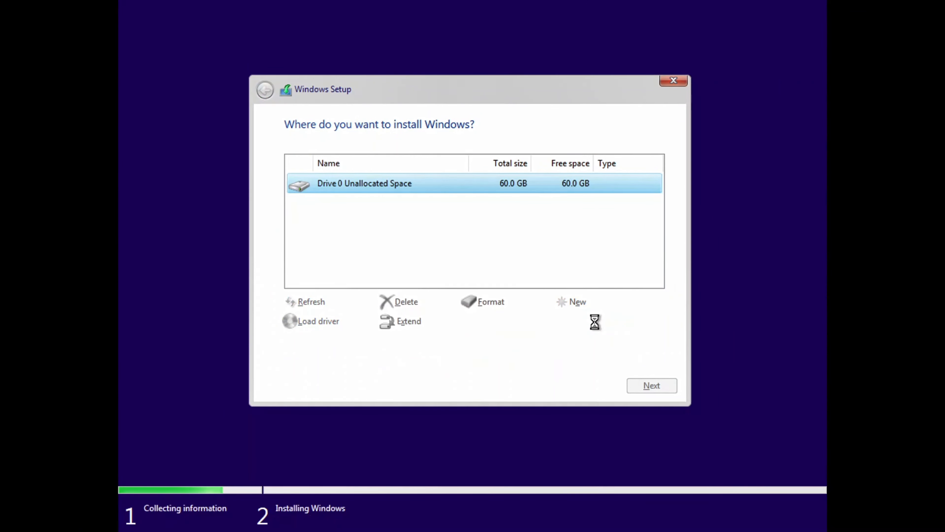
click(655, 386)
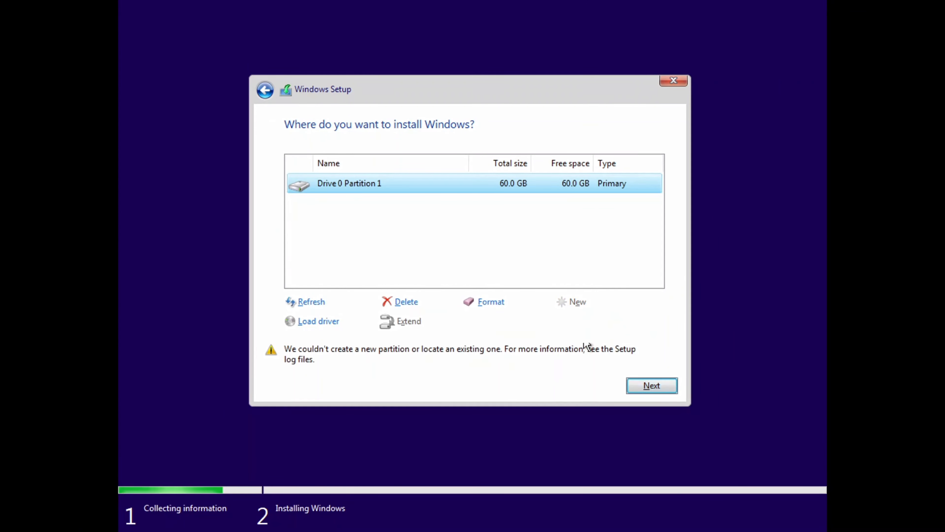
Format Drive 0 Partition 1 and try again to install Windows on it.
click(478, 302)
click(556, 323)
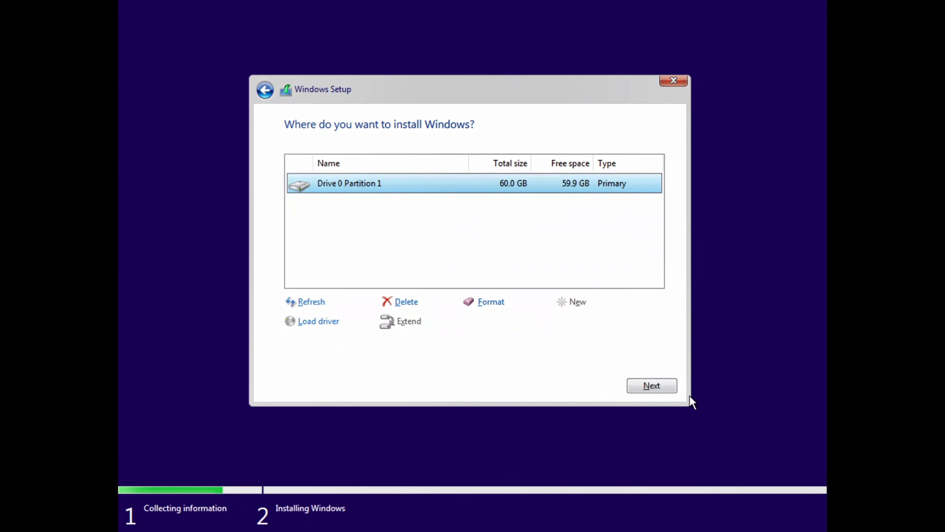
click(668, 390)
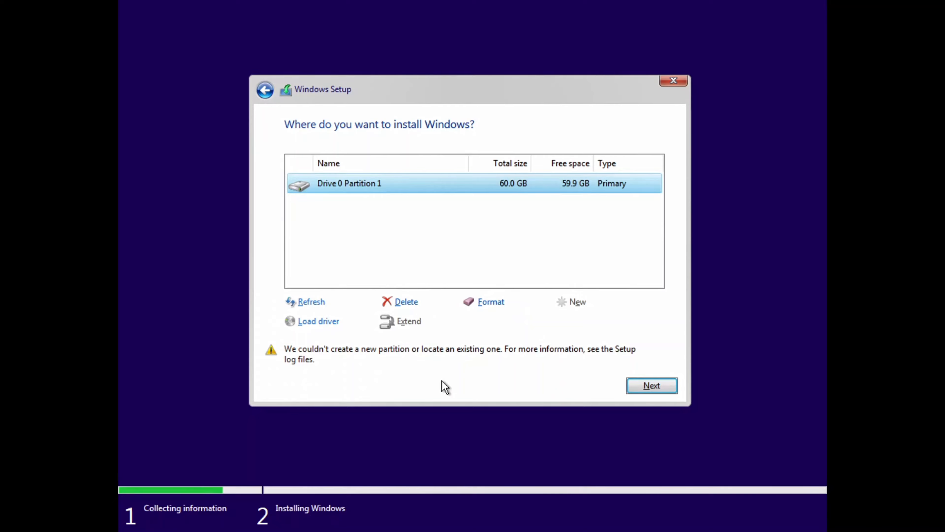
Delete Drive 0 Partition 1 and quit the Windows installation.
click(412, 304)
click(553, 320)
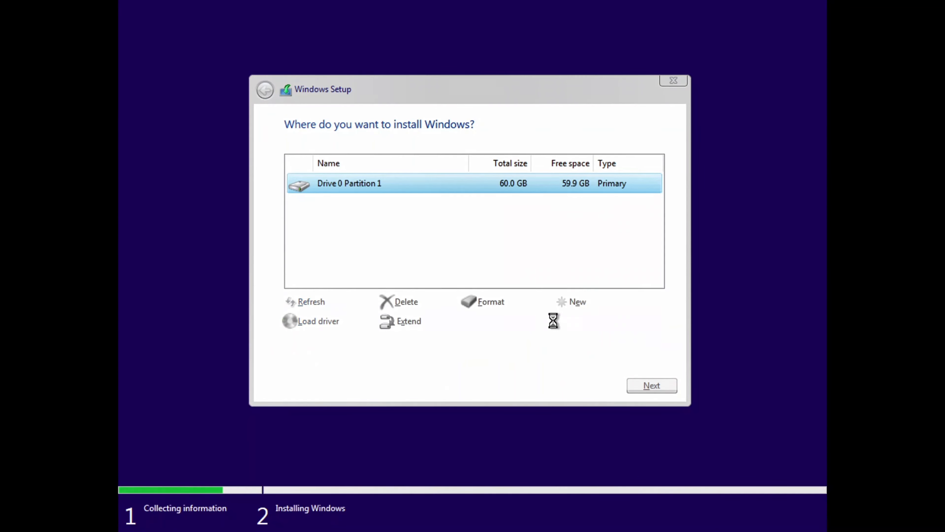
click(673, 81)
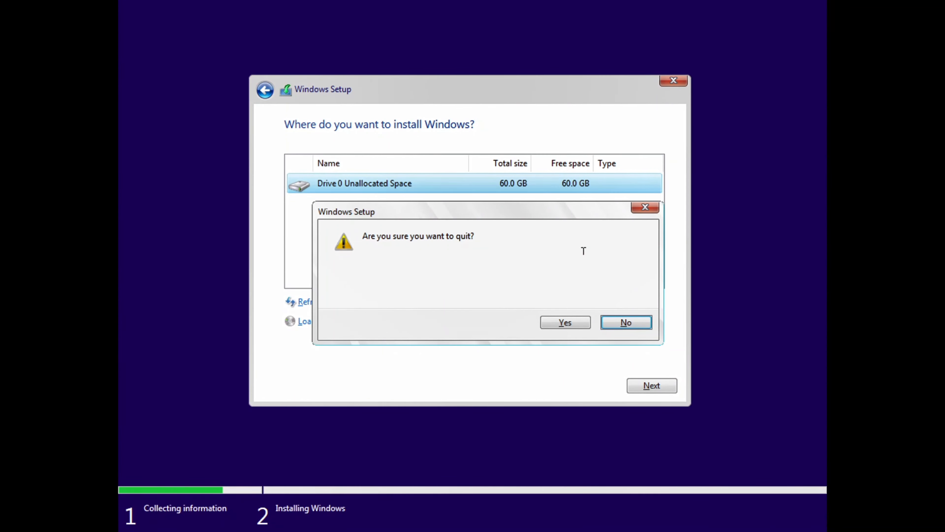
click(560, 323)
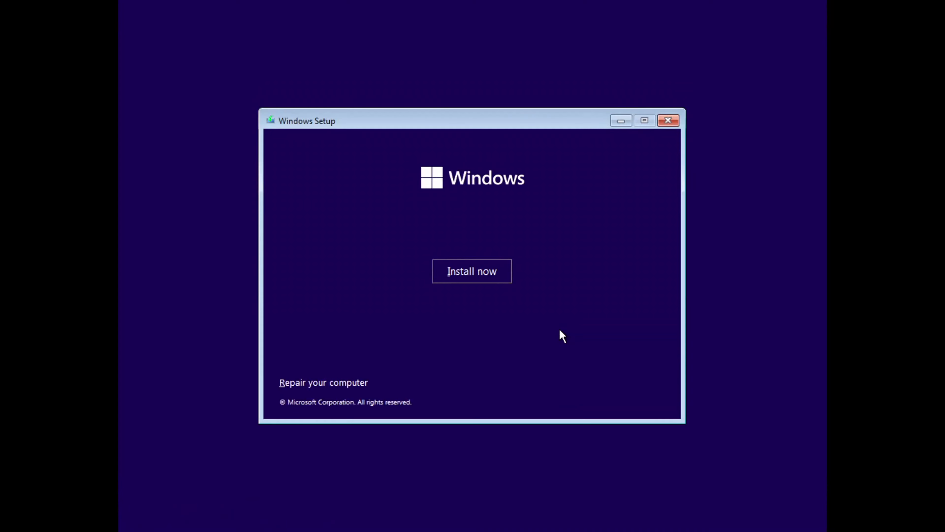
Start diskpart in a command prompt and select disk 0.
key(shift+F10)
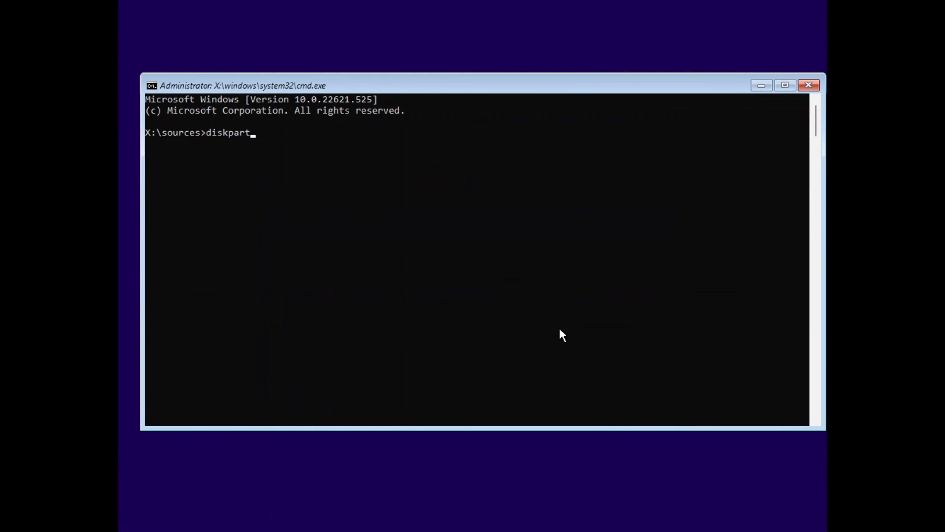
key(Return)
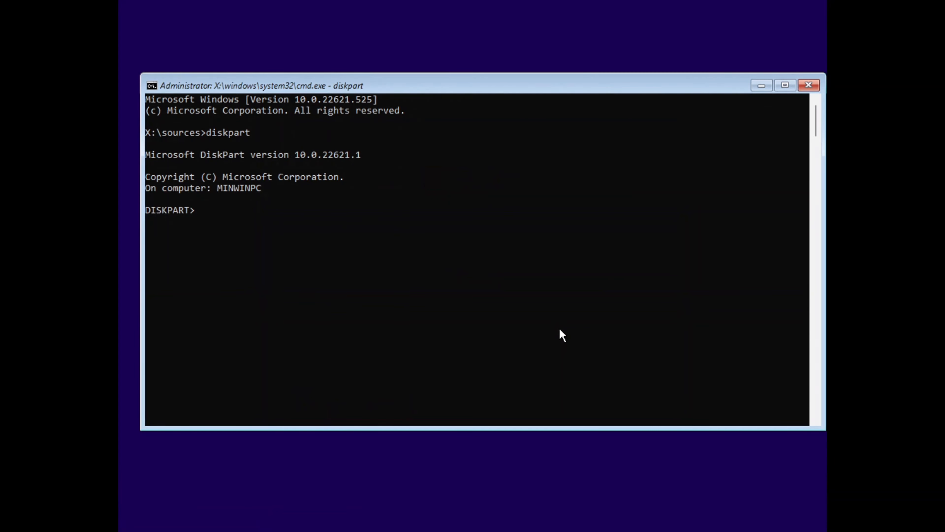
text(sel disk 0)
key(Return)
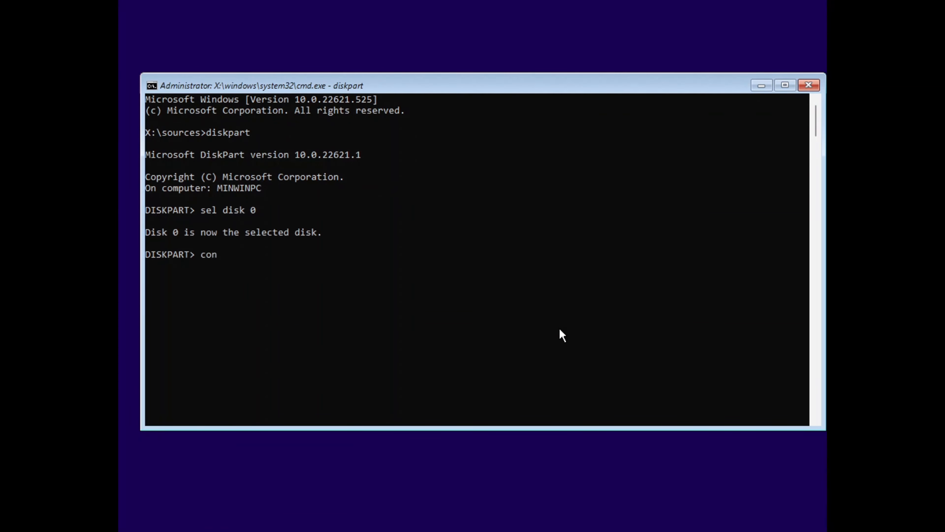
Convert disk 0 to GPT in diskpart and create an EFI partition with size=500.
text(convert gpt)
key(Return)
text(cre par efi)
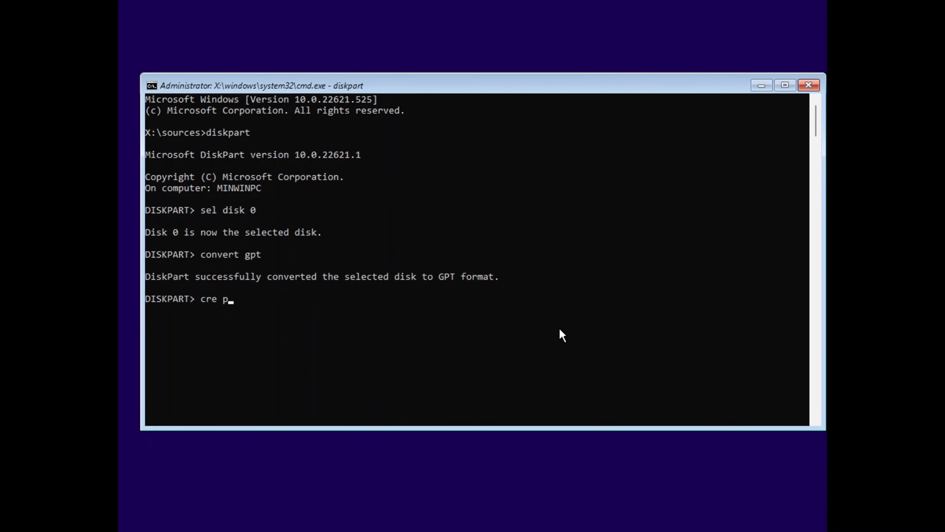
text(0)
key(Return)
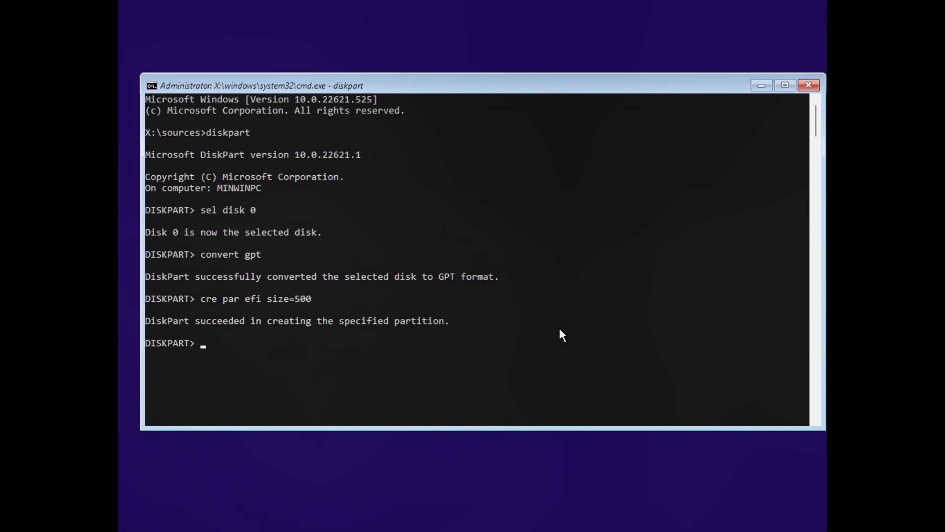
Quick-format the EFI partition as FAT32 and assign it the drive letter W.
text(form fs=fat32 quick)
key(Return)
text(ass)
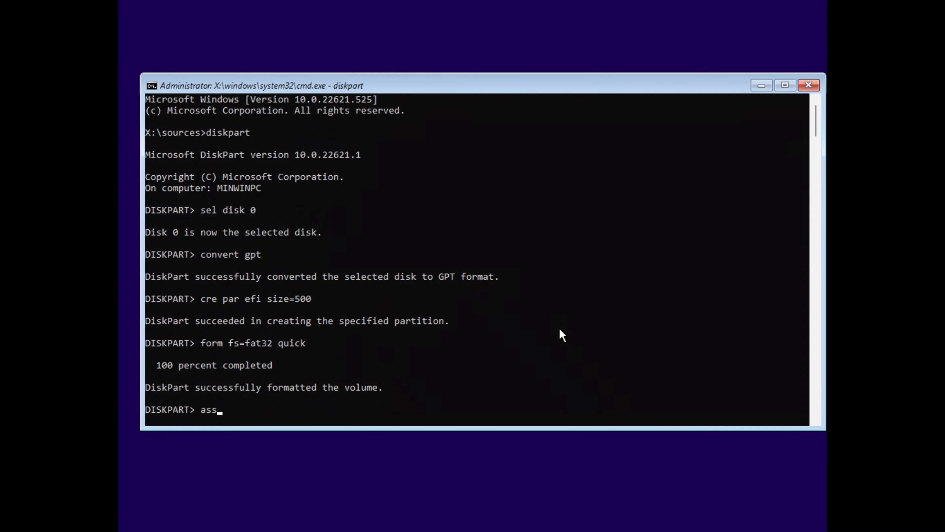
text( letter w)
key(Return)
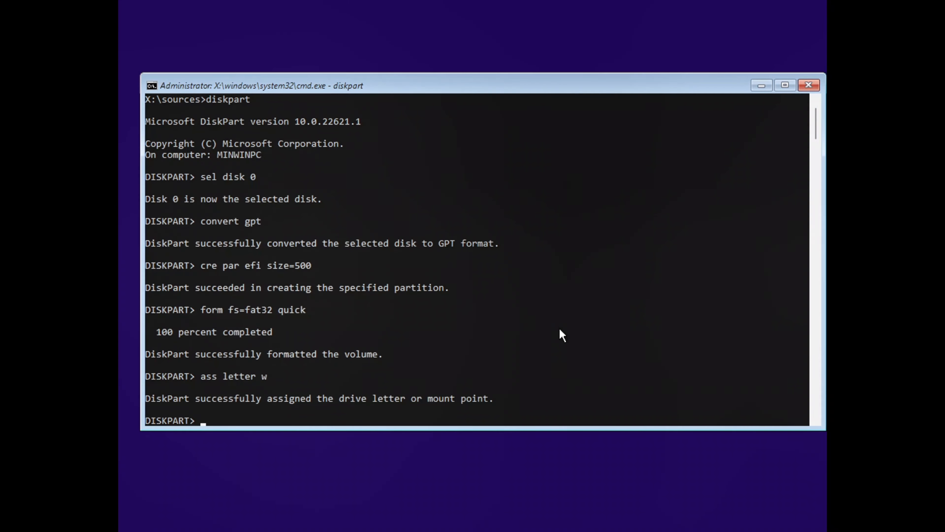
Create a primary partition in the remaining disk space and quick-format it as NTFS.
text(cre par pri)
key(Return)
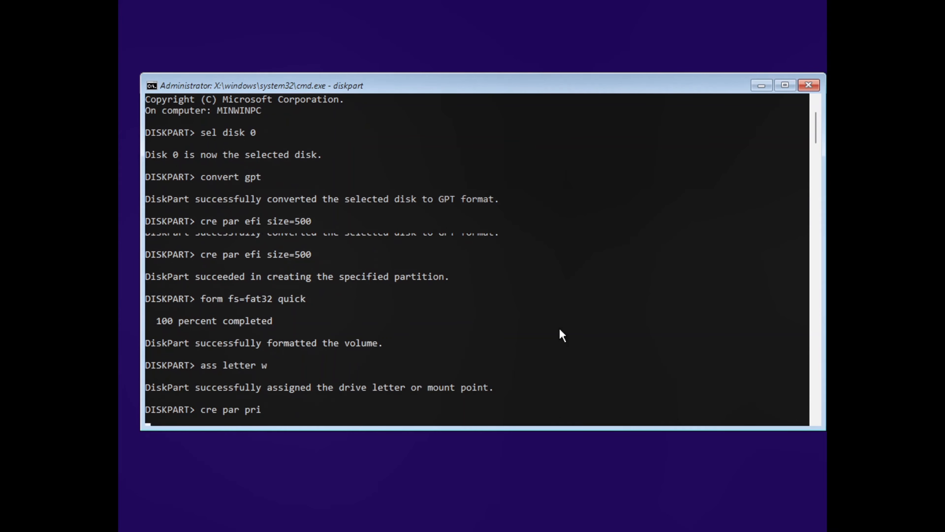
text(form fs=)
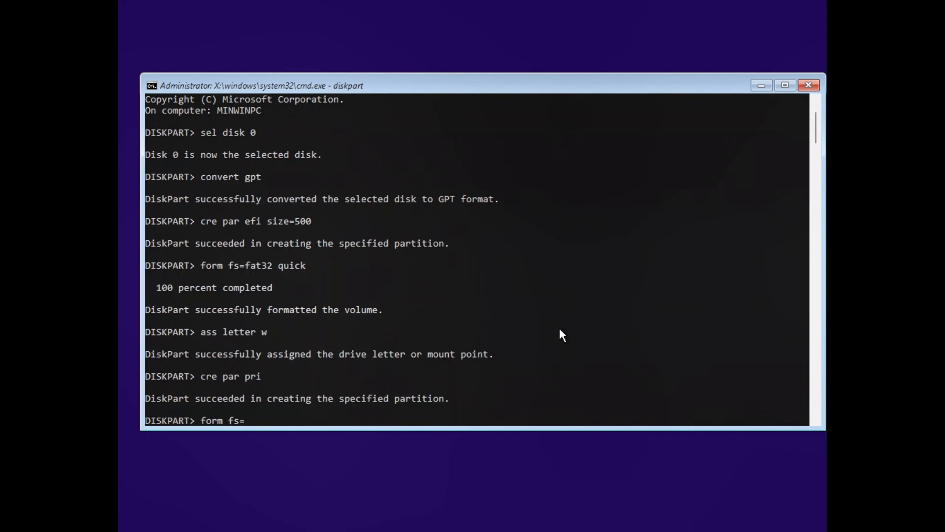
text(ntfs quick)
key(Return)
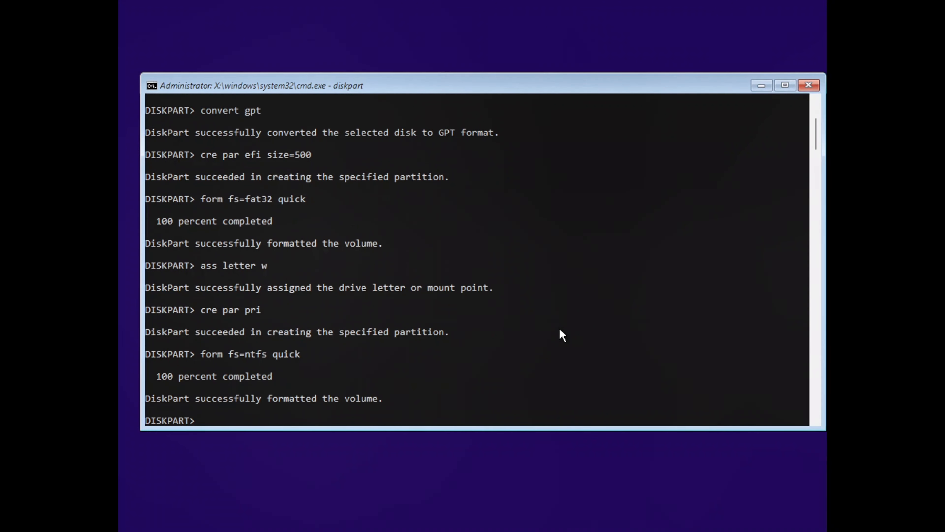
Assign drive letter C to the NTFS partition and exit diskpart.
text(ass letter c)
key(Return)
text(exit)
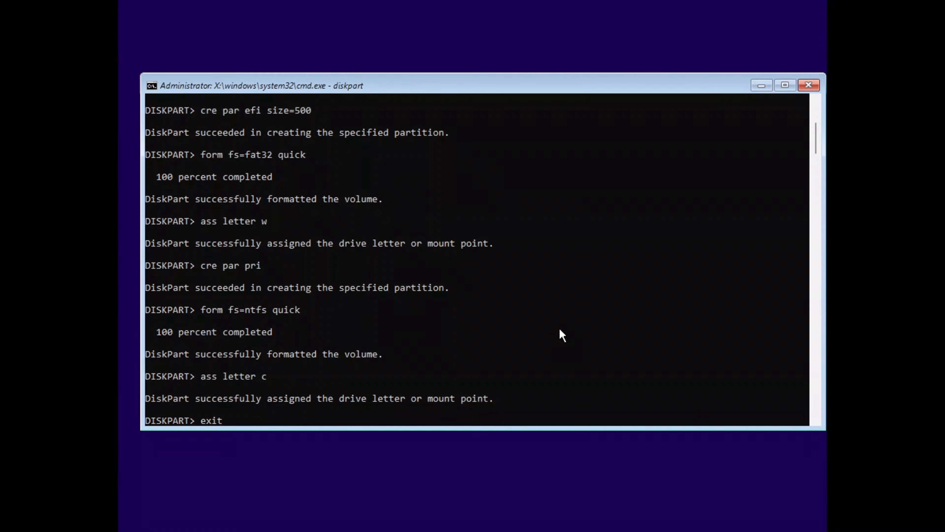
key(Return)
Change the working directory to D:\sources and clear the console.
text(cd /d D:\sources)
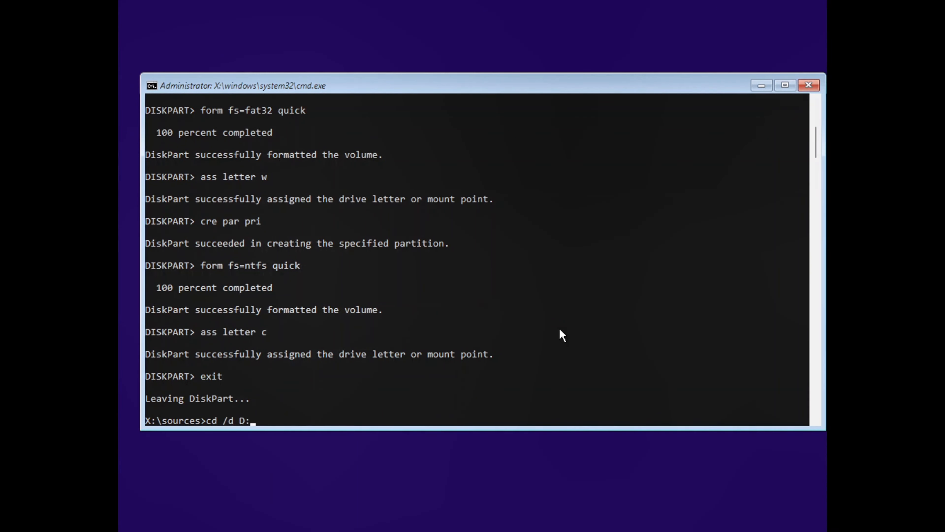
key(Return)
text(cls)
key(Return)
Apply index 4 of install.wim to C:\ with dism /apply-image.
text(d)
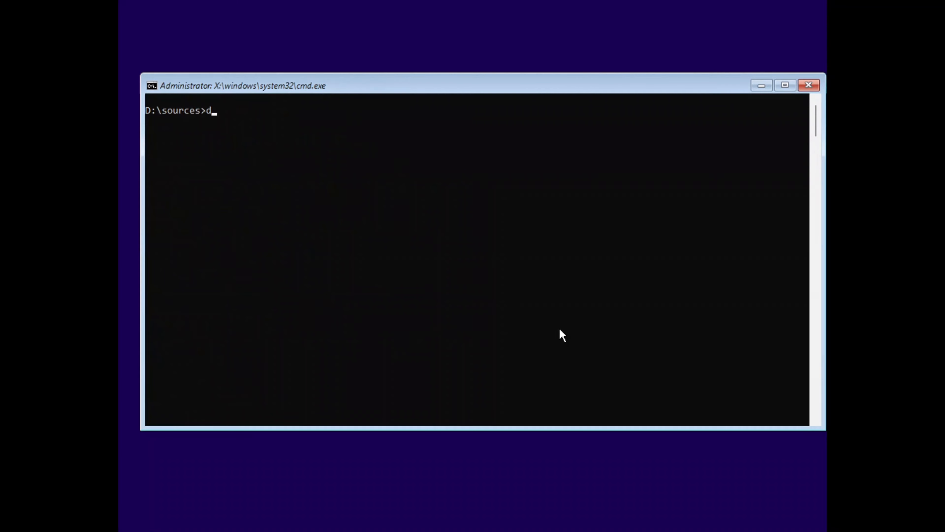
text(ism /apply-image)
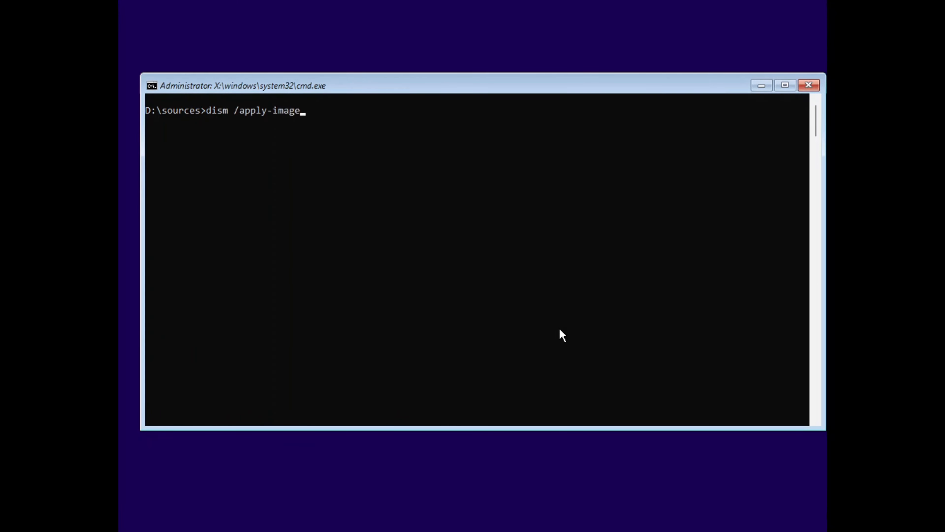
text( /imagefile:insta)
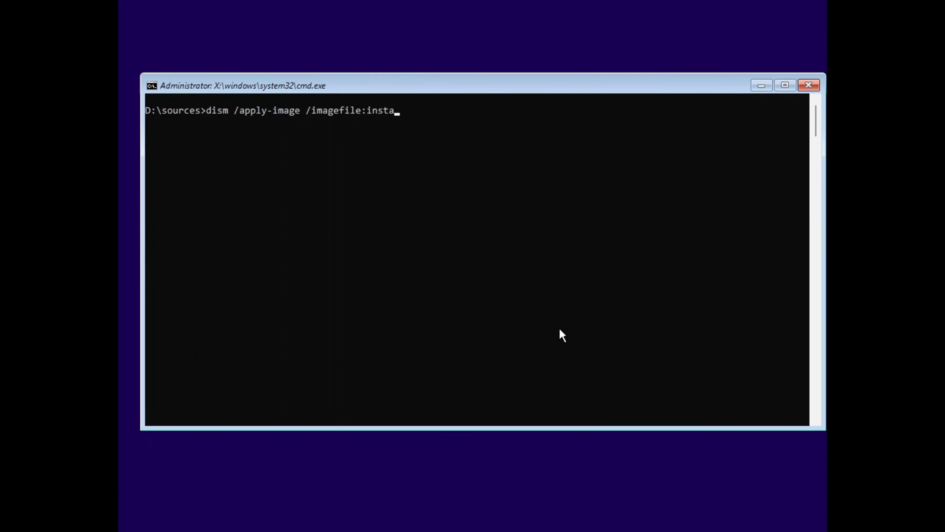
text(ll.wim /index:4 /applydir:C:\)
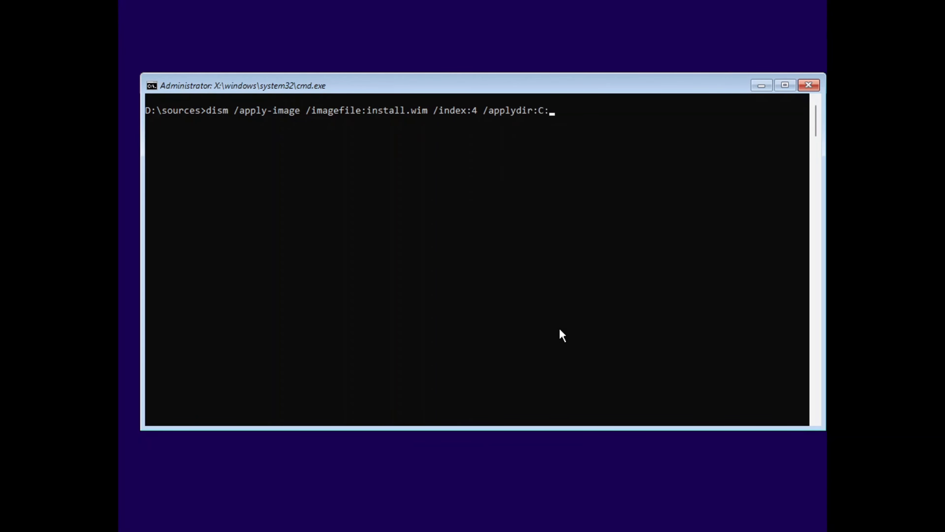
key(Return)
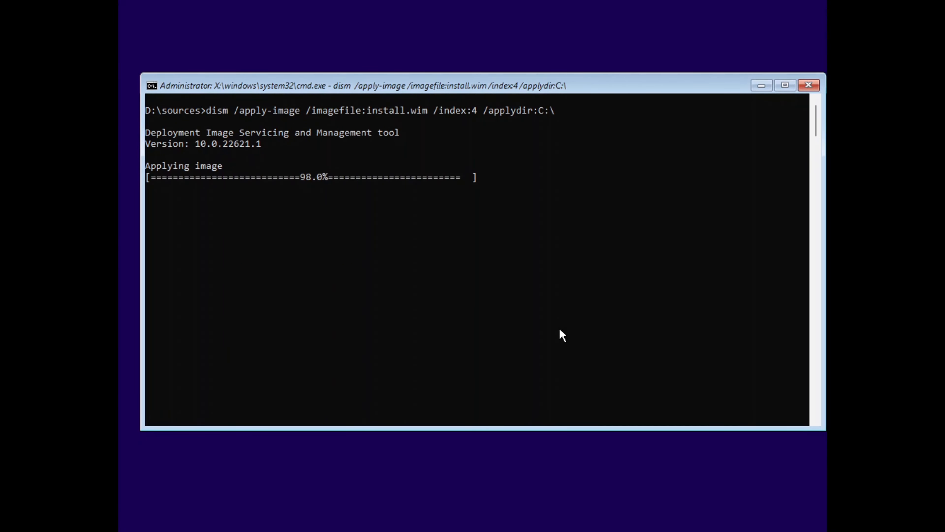
key(Return)
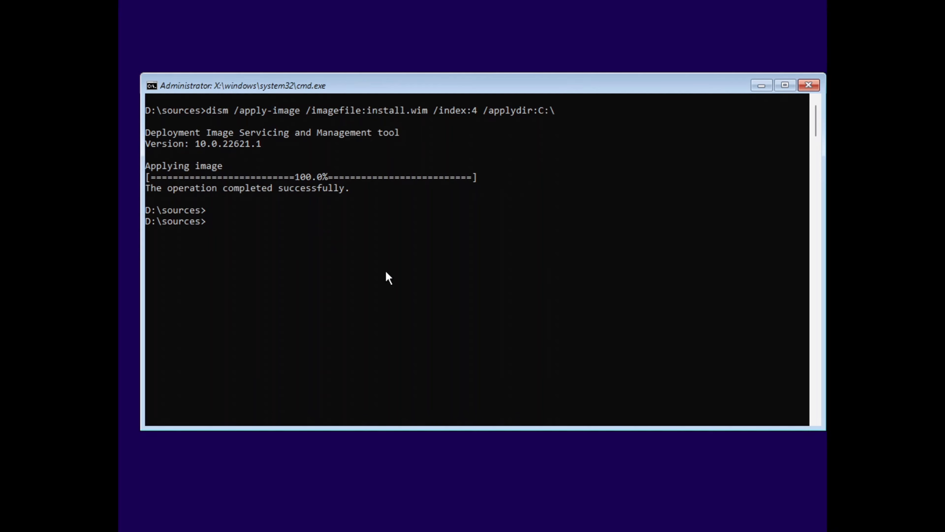
Write the boot files for C:\Windows to W: with bcdboot and reboot using wpeutil.
text(bcdboot C:\Windows /s W:)
key(Return)
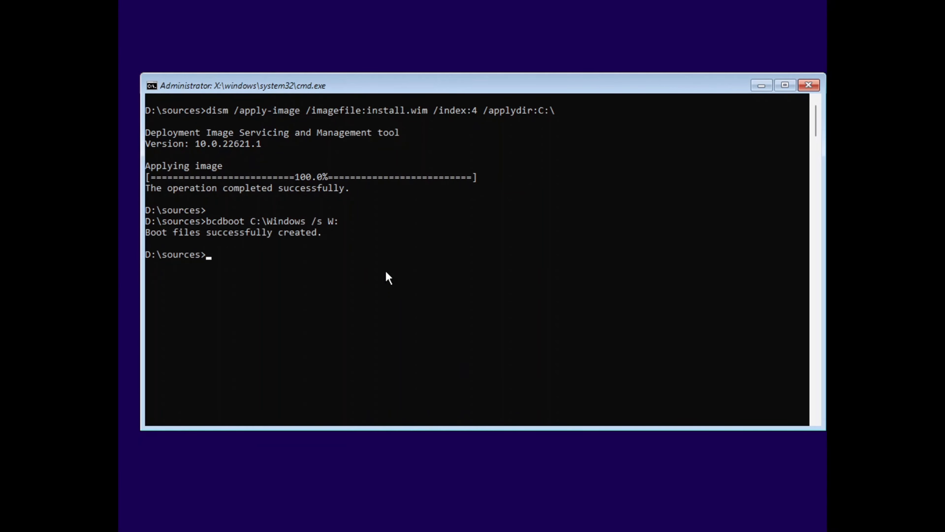
text(wpeutil reboot)
key(Return)
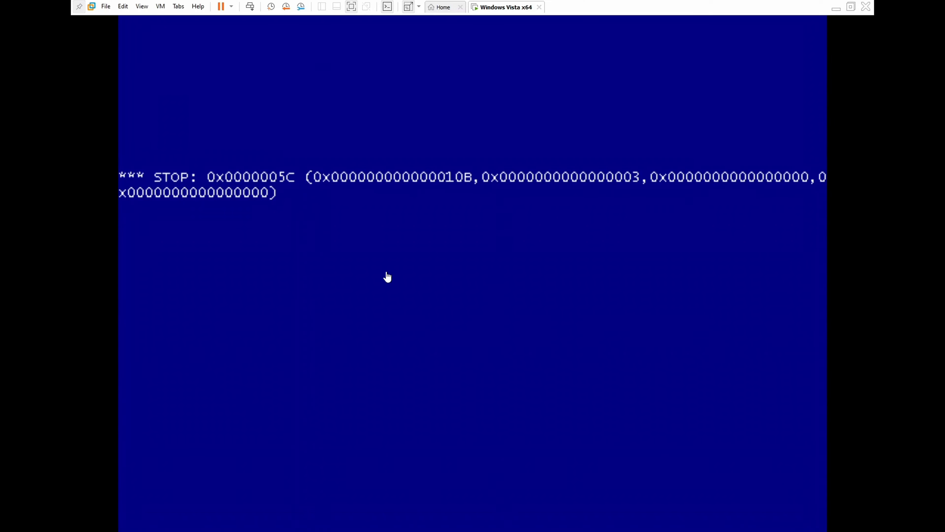
Reset the Windows Vista x64 virtual machine and confirm the reset.
click(231, 7)
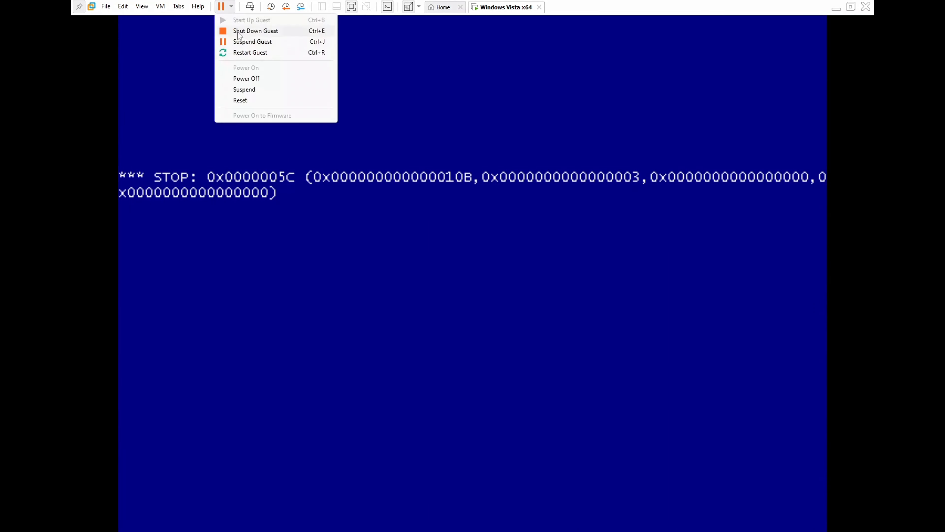
click(272, 99)
click(487, 289)
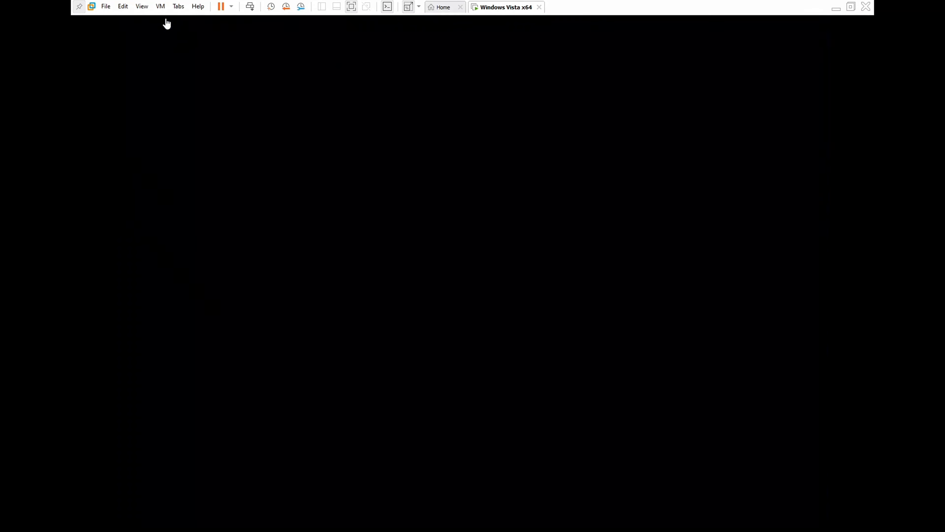
click(142, 6)
click(164, 31)
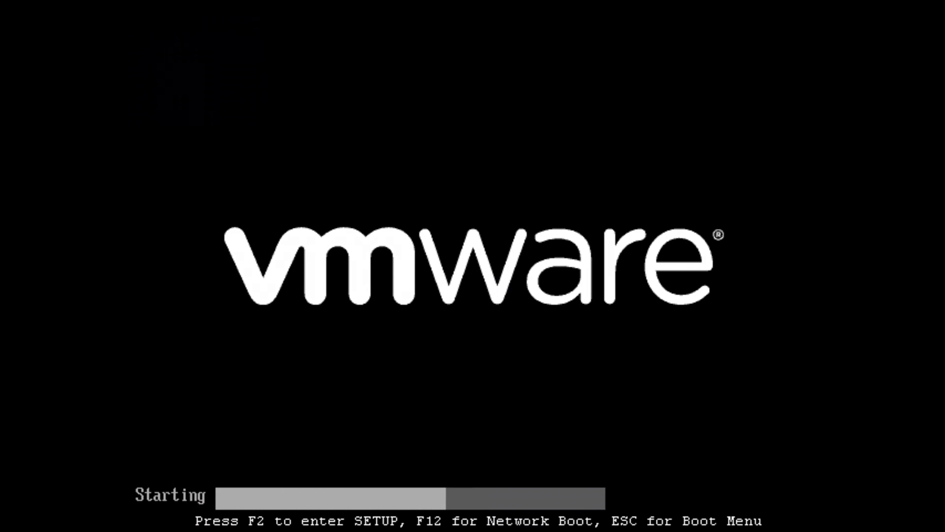
Try to boot the virtual machine from its hard drive, choosing Start Windows Normally.
key(Escape)
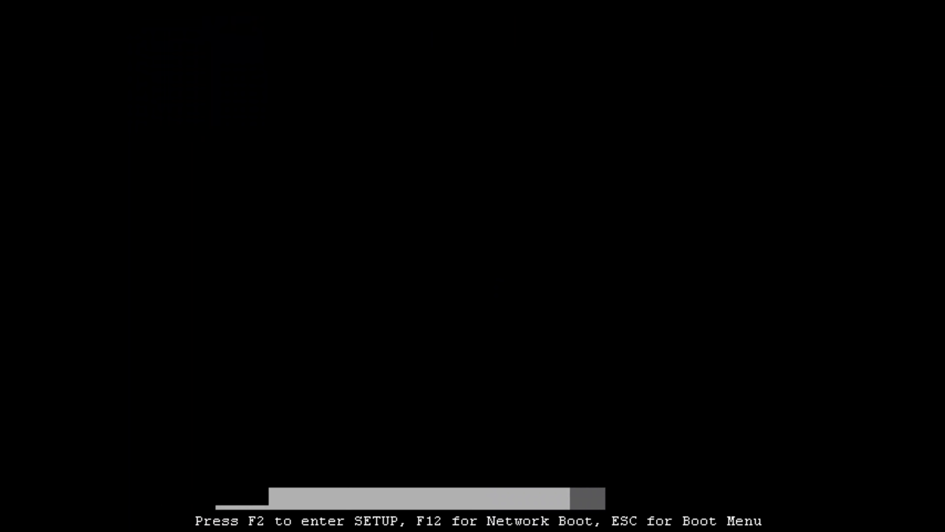
key(Down)
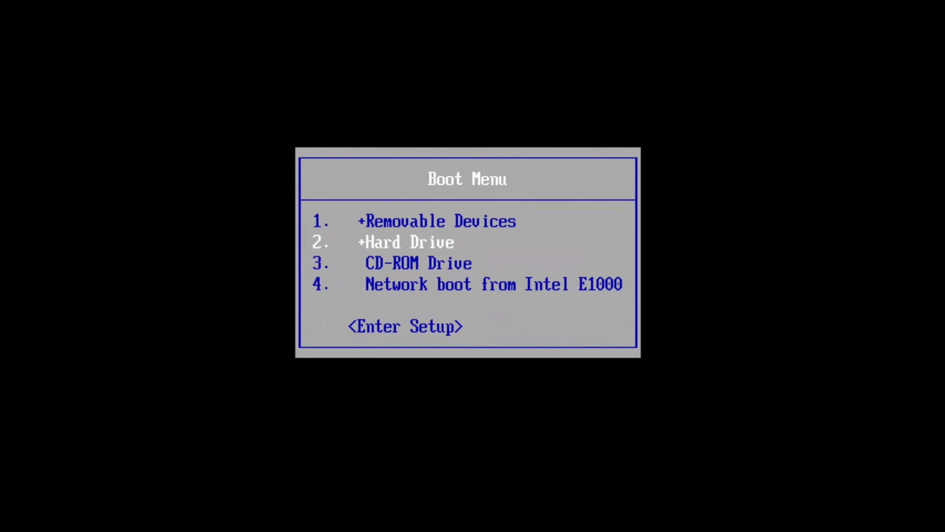
key(Return)
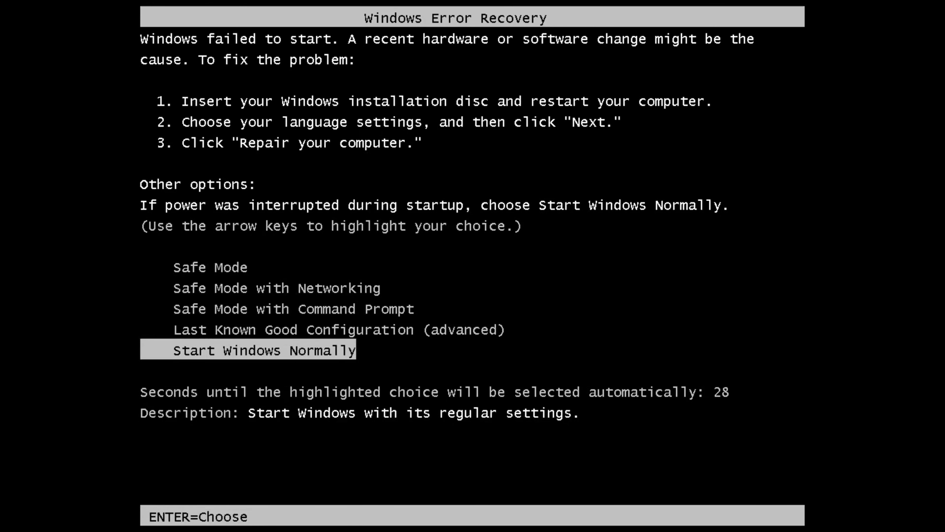
key(Return)
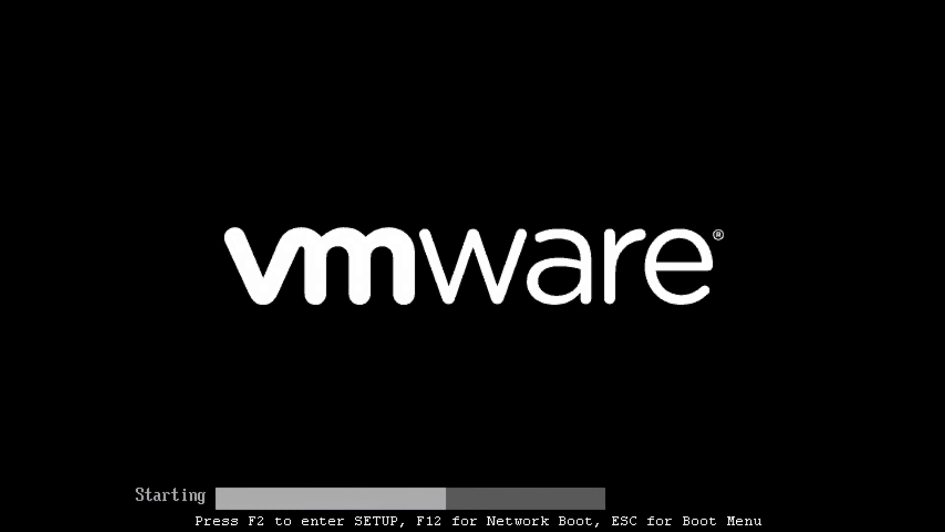
Interrupt the virtual machine's startup and enter the BIOS setup utility.
key(Escape)
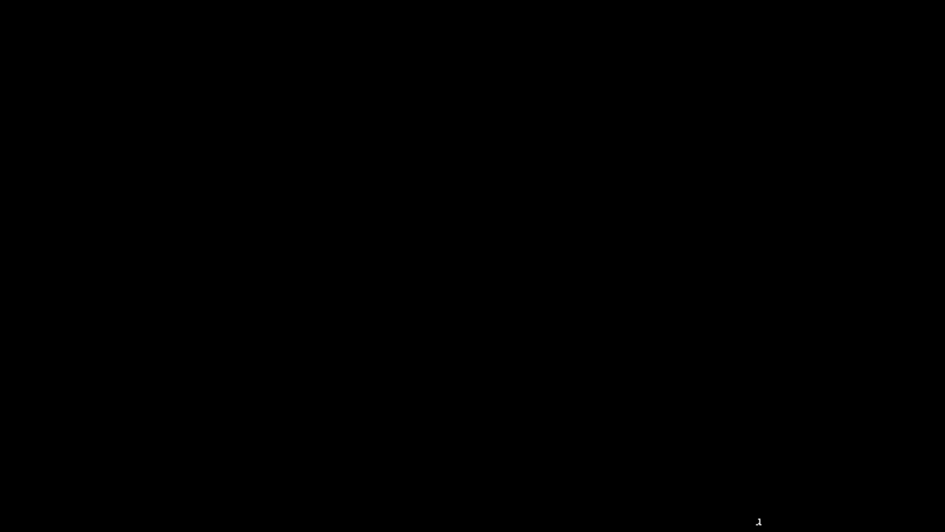
key(Down)
key(Down)
key(Down)
key(Down)
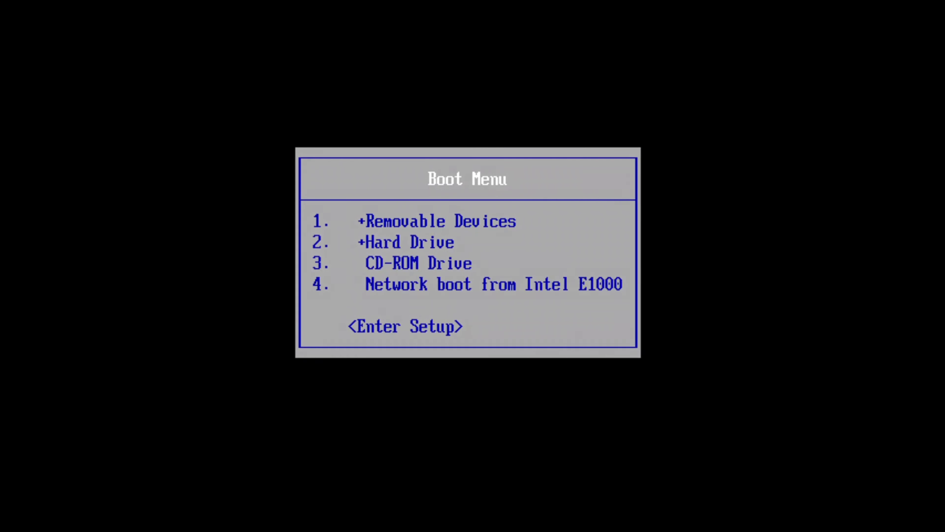
key(Return)
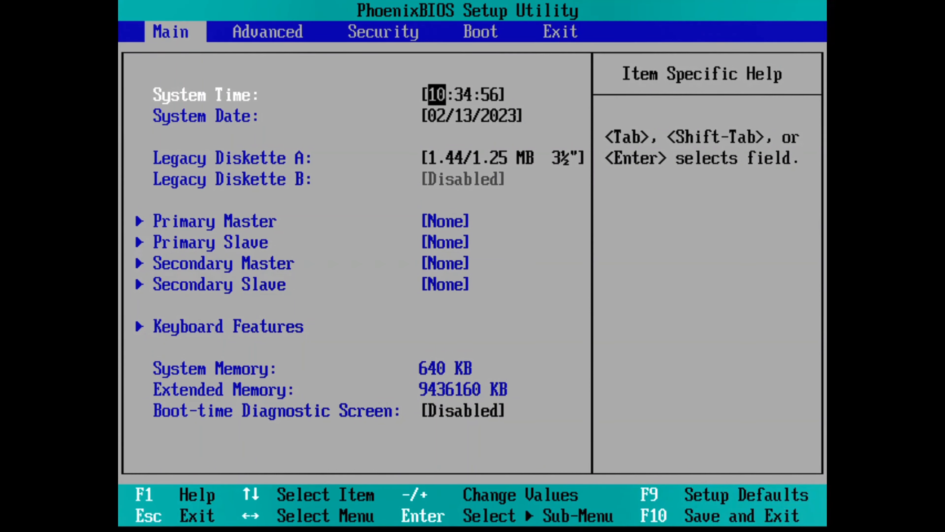
Move NVMe (3:0.0:1) above the VMware Virtual SCSI Hard Drive in the BIOS boot order, then save and exit.
key(Right)
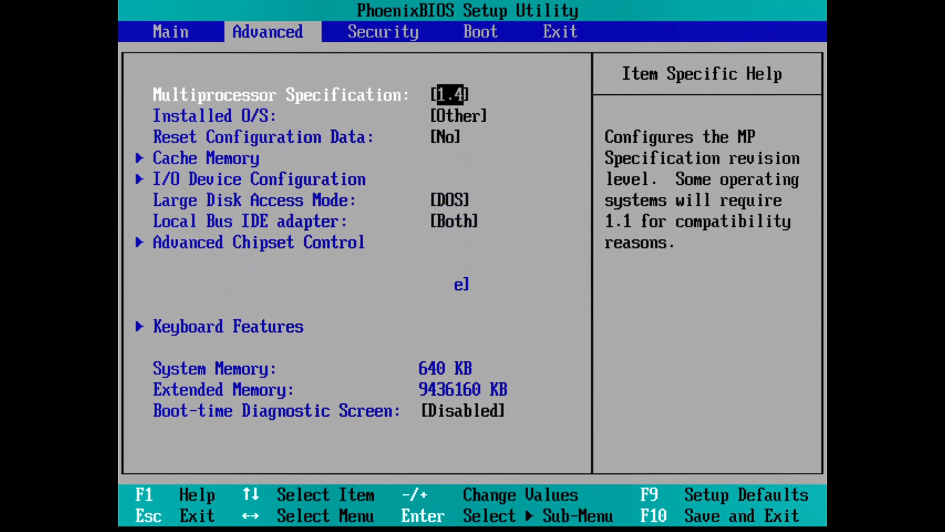
key(Right)
key(Right)
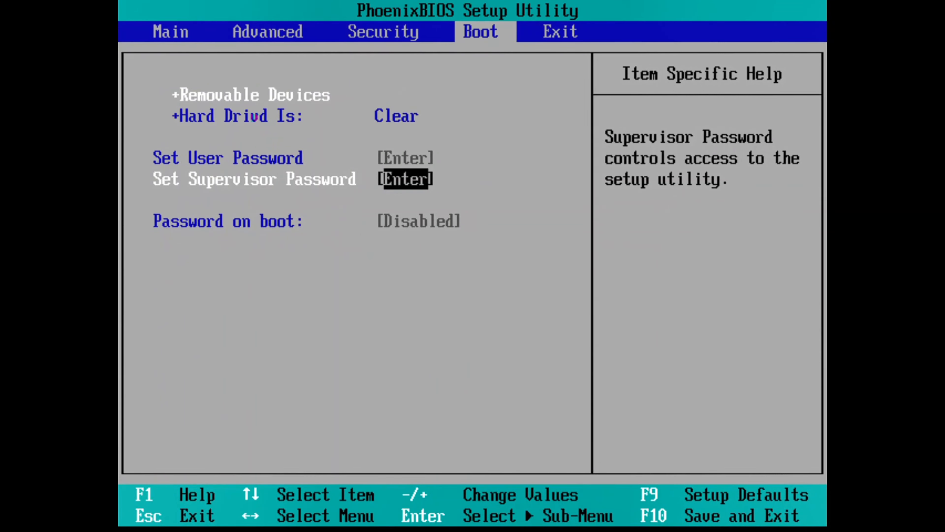
key(Down)
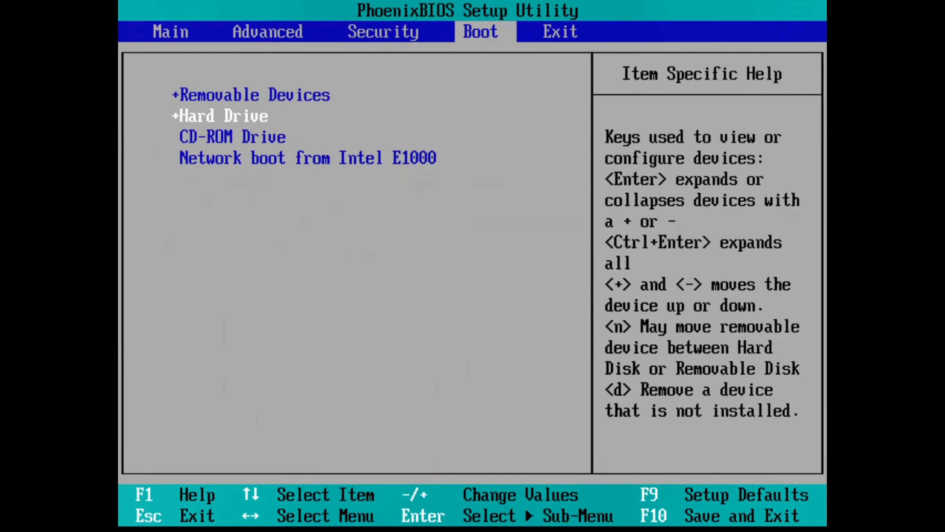
key(Return)
key(Down)
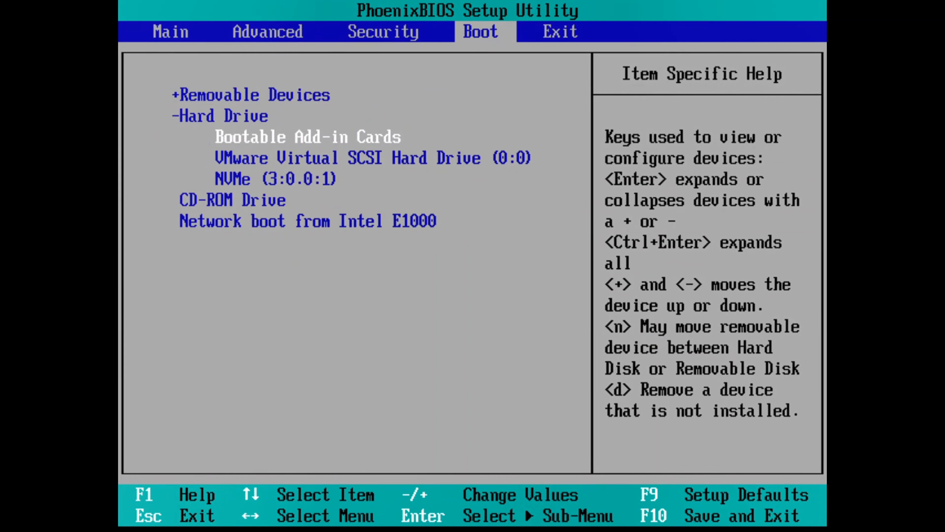
key(Down)
key(Down)
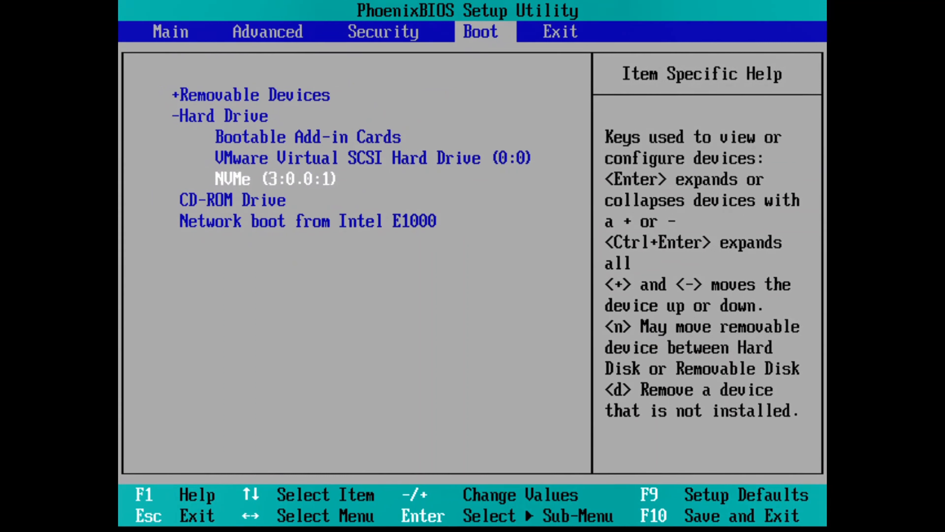
key(plus)
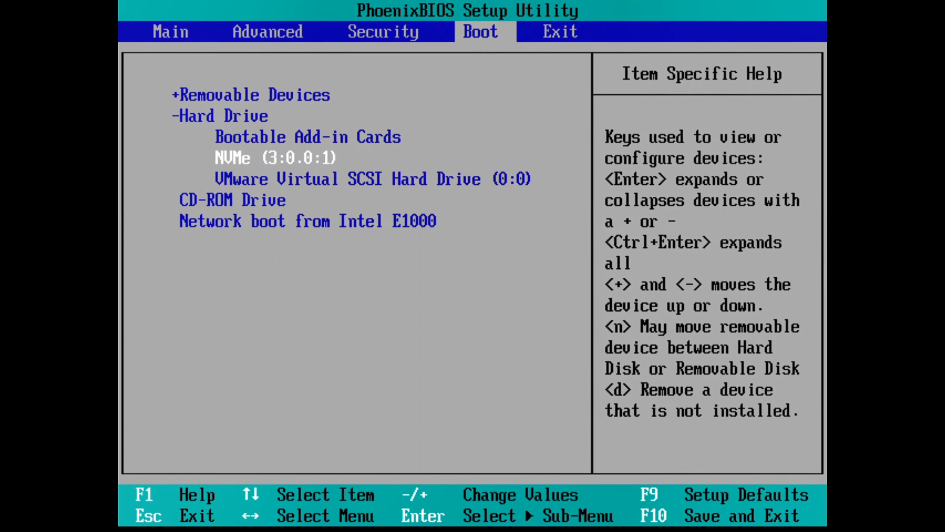
key(F10)
key(Return)
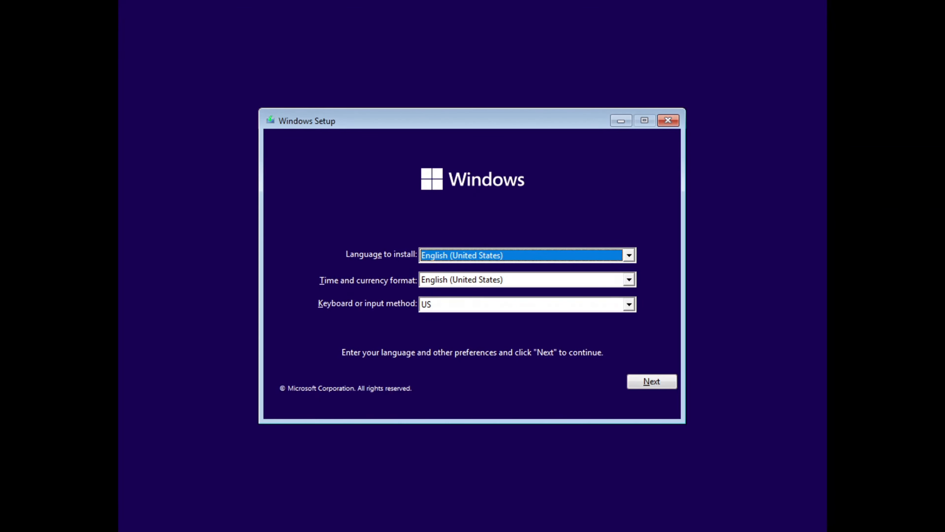
Disconnect the virtual machine's CD/DVD (SATA) drive, disable its connection at power on, and switch the view to Exclusive Mode.
mouse_move(217, 23)
click(160, 5)
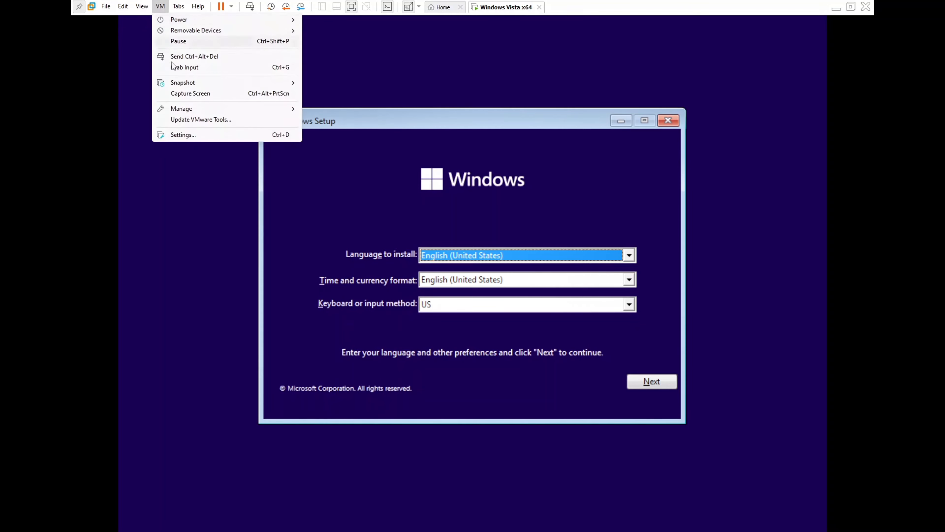
click(190, 137)
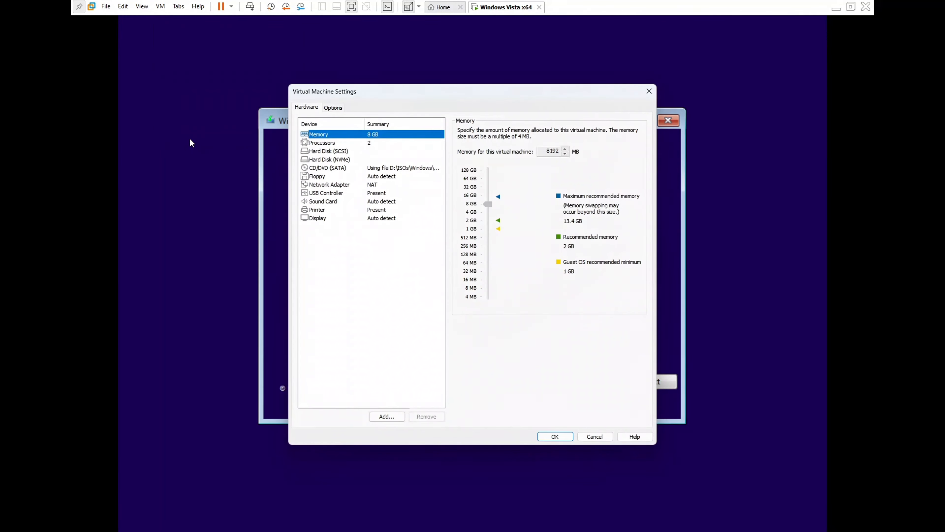
click(350, 167)
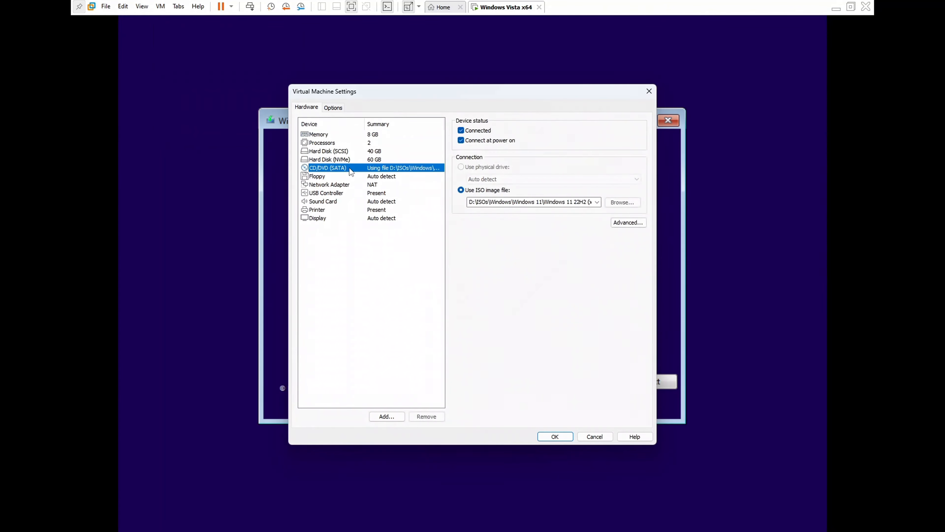
click(470, 140)
click(461, 130)
click(555, 437)
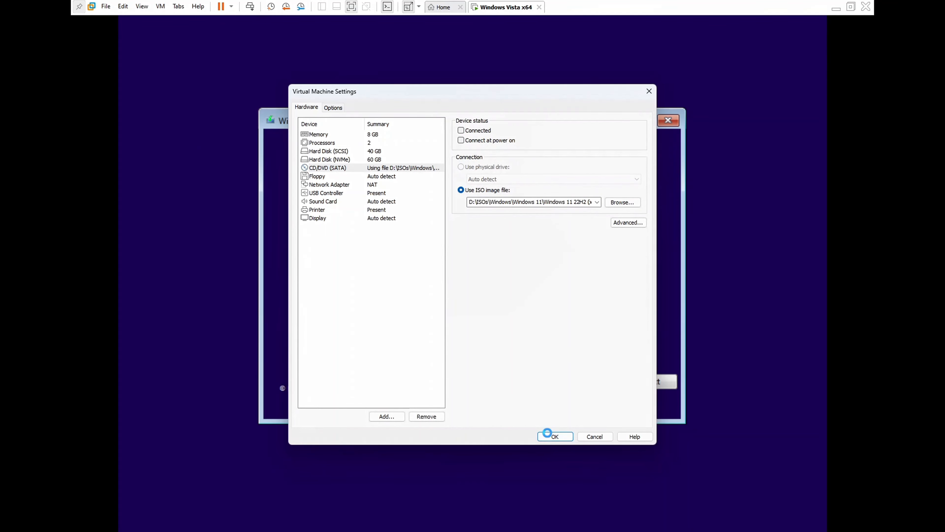
click(143, 7)
click(153, 31)
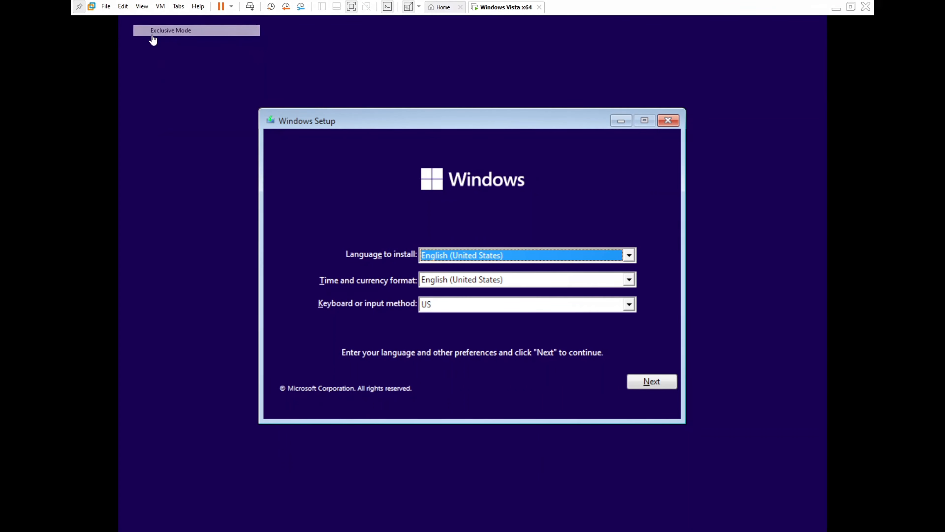
Cancel the Windows installation to restart the virtual machine, and choose Hard Drive as the boot device.
click(670, 124)
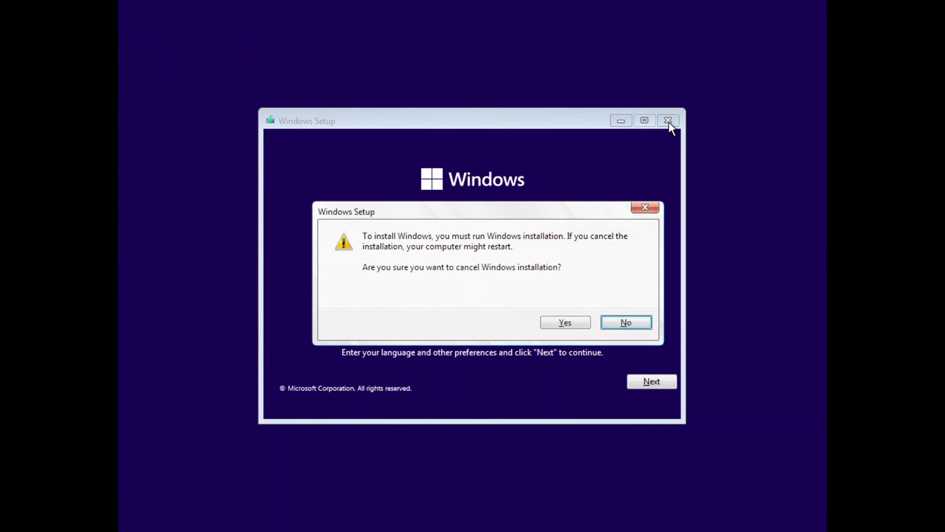
click(567, 322)
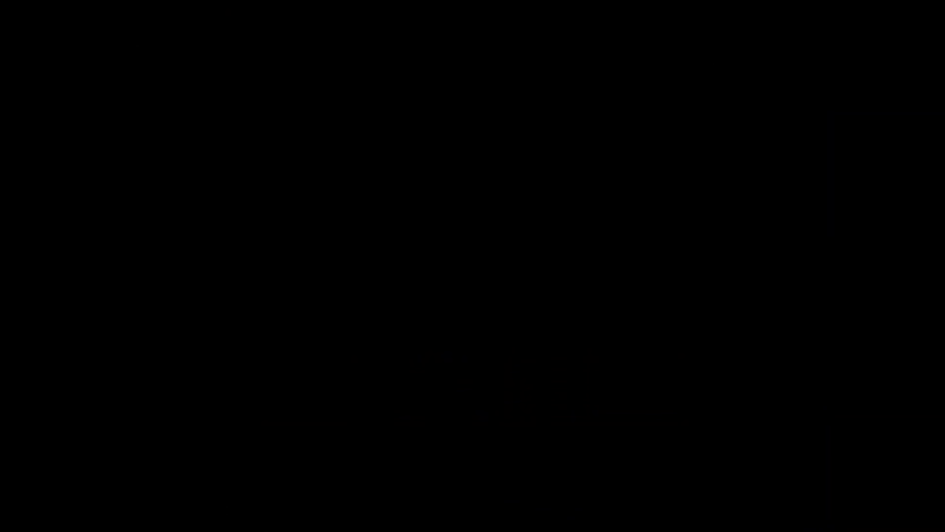
key(Down)
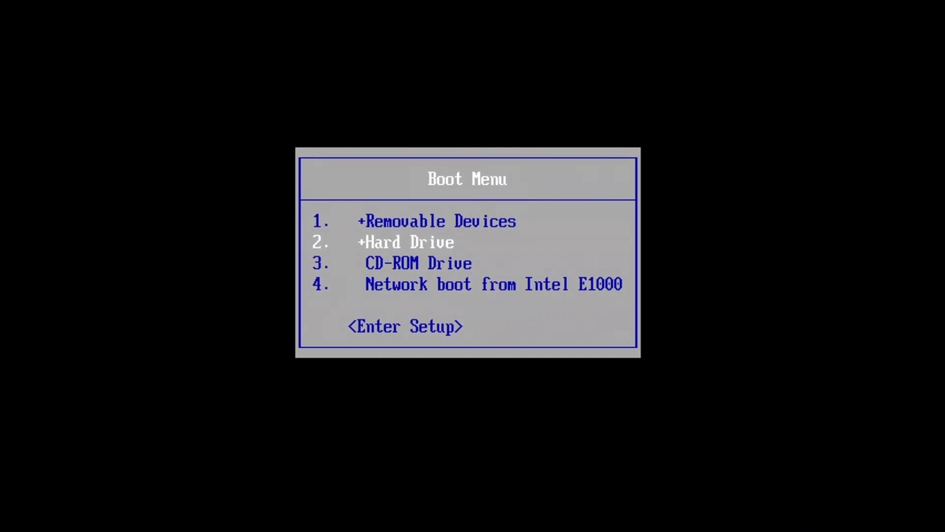
key(Return)
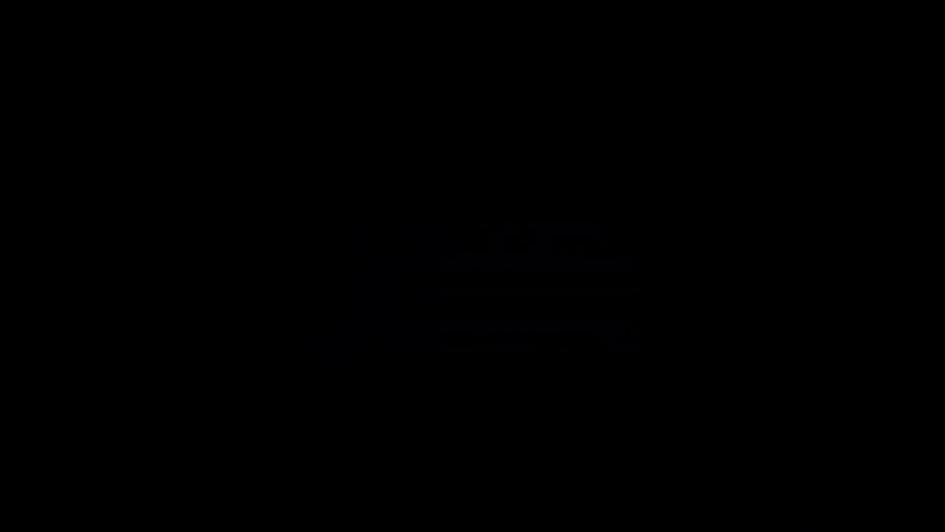